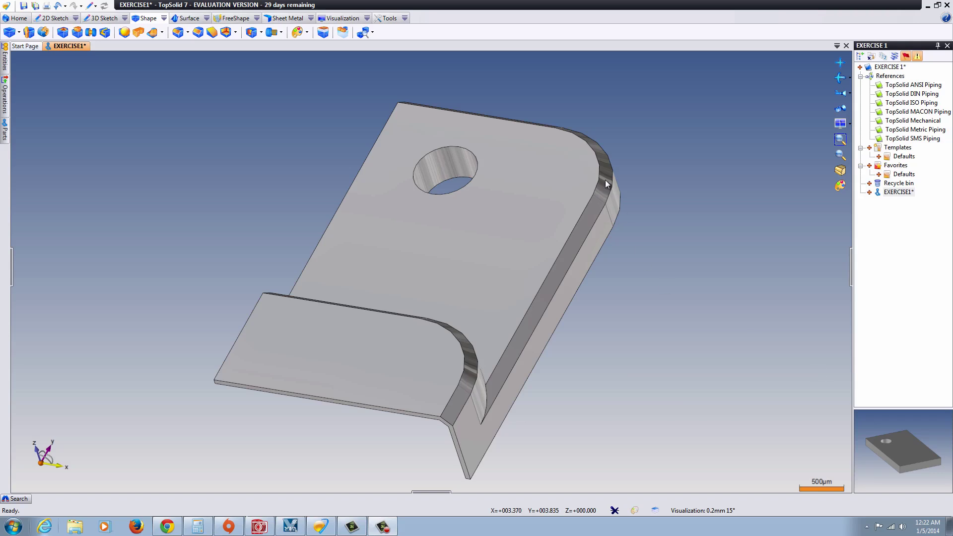
Step: Create a new part document from the Steel Part template and name it E1
{"action": "mouse_move", "coordinate": [615, 249]}
{"action": "middle_mouse_down"}
{"action": "mouse_move", "coordinate": [525, 302]}
{"action": "mouse_move", "coordinate": [519, 343]}
{"action": "mouse_move", "coordinate": [539, 357]}
{"action": "mouse_move", "coordinate": [478, 362]}
{"action": "mouse_move", "coordinate": [457, 330]}
{"action": "mouse_move", "coordinate": [457, 299]}
{"action": "mouse_move", "coordinate": [418, 208]}
{"action": "mouse_move", "coordinate": [418, 82]}
{"action": "mouse_move", "coordinate": [423, 143]}
{"action": "mouse_move", "coordinate": [464, 207]}
{"action": "mouse_move", "coordinate": [366, 364]}
{"action": "mouse_move", "coordinate": [298, 264]}
{"action": "middle_mouse_up"}
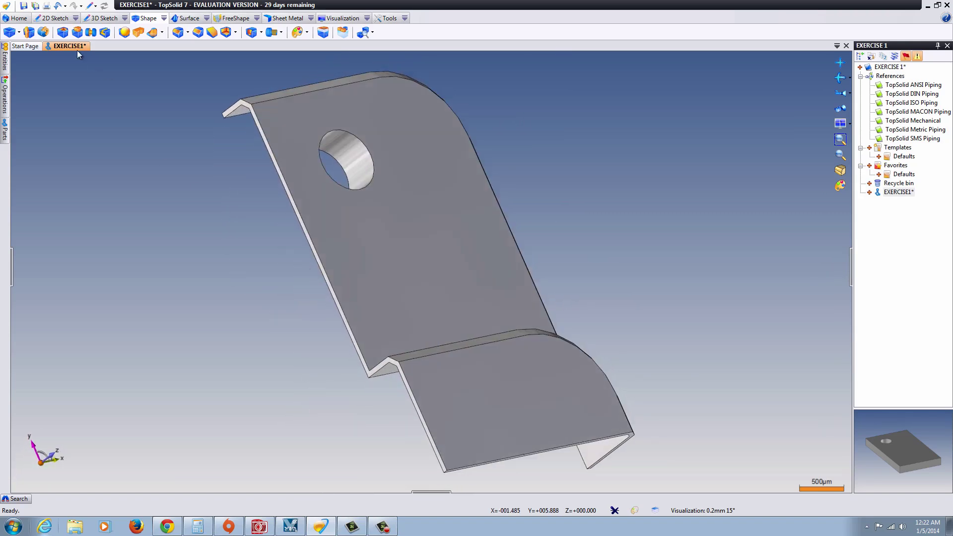
{"action": "left_click", "coordinate": [14, 19]}
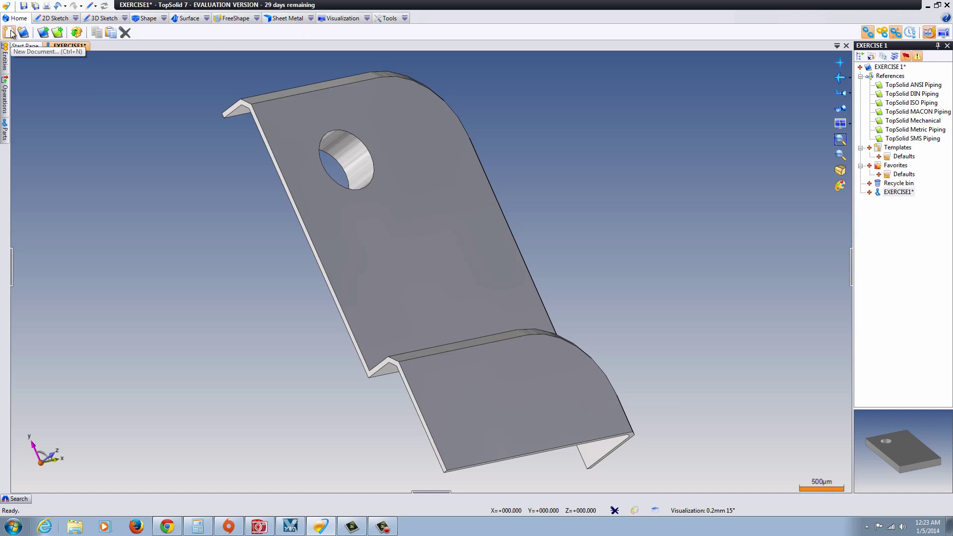
{"action": "left_click", "coordinate": [10, 33]}
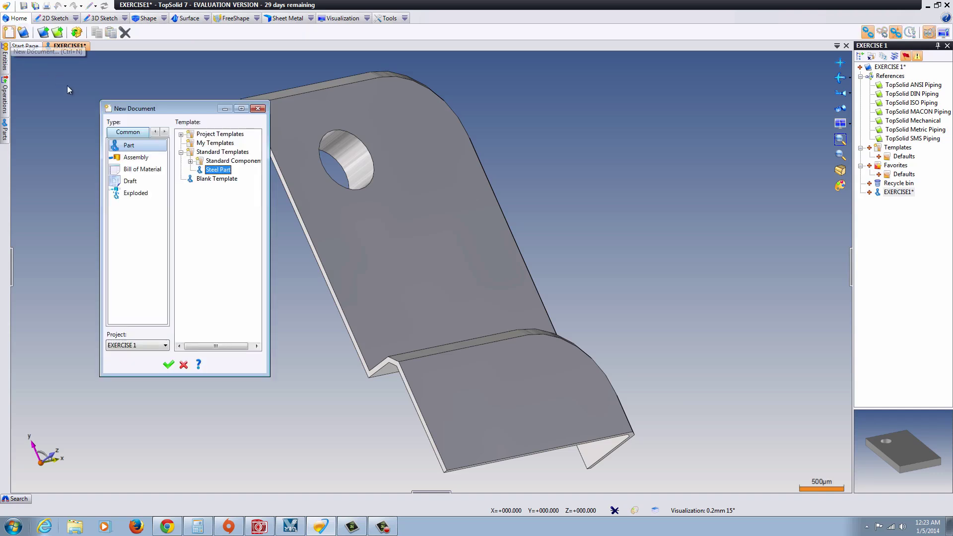
{"action": "double_click", "coordinate": [201, 171]}
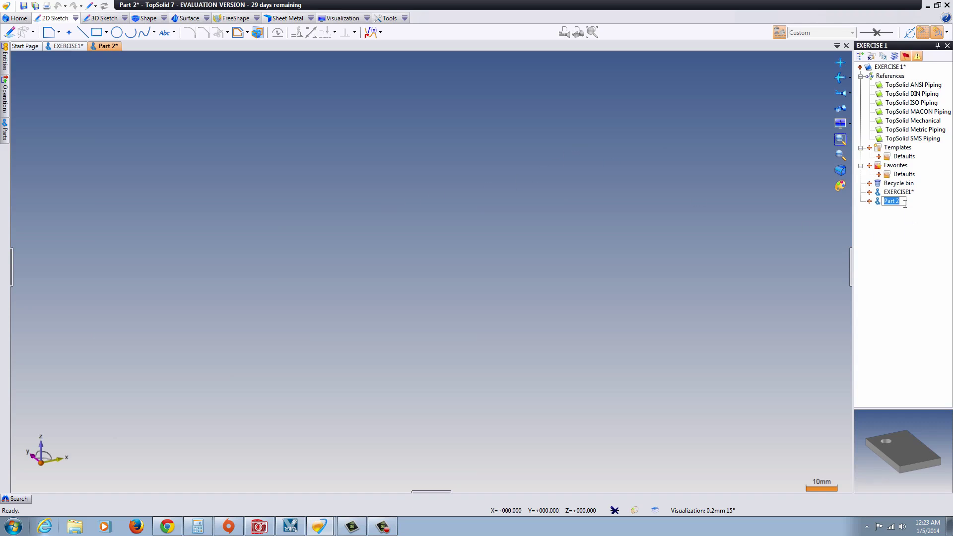
{"action": "type", "text": "E1"}
{"action": "key", "text": "Return"}
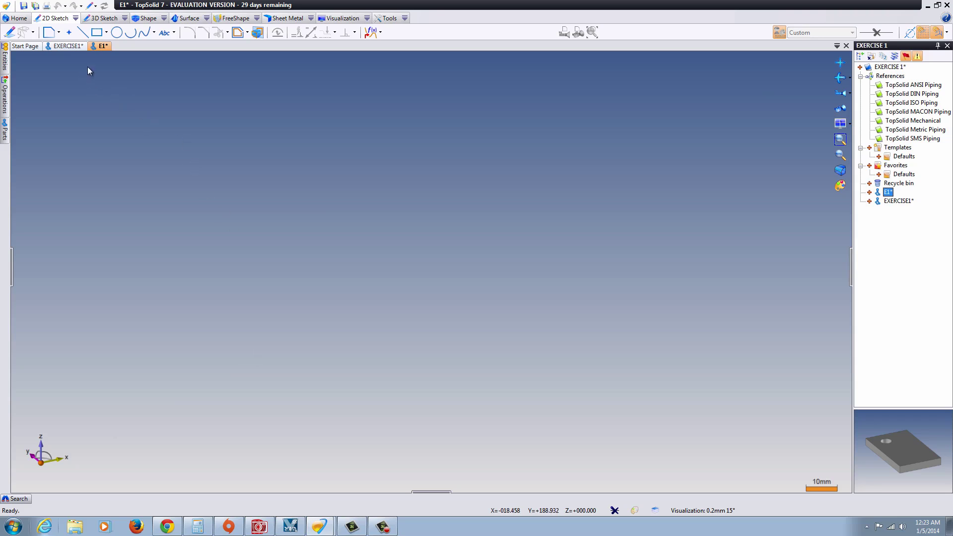
Step: Start a new sketch and draw a 12.5 by 18.75 rectangle with one corner at the origin
{"action": "left_click", "coordinate": [9, 33]}
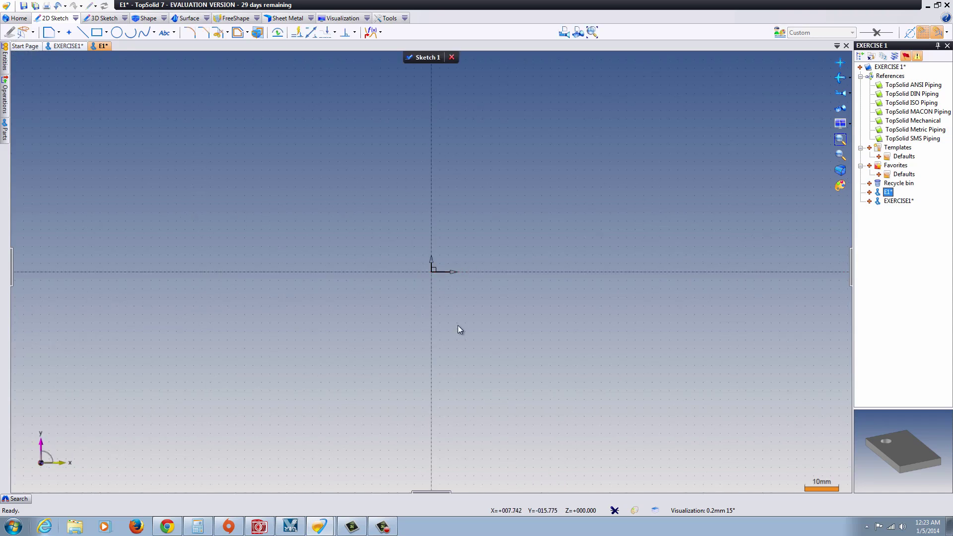
{"action": "left_click", "coordinate": [98, 33]}
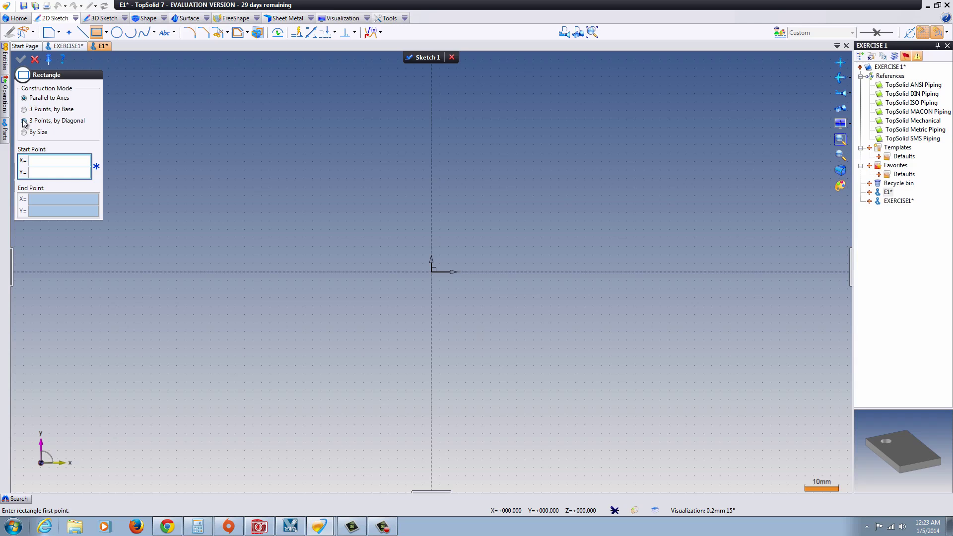
{"action": "left_click", "coordinate": [431, 272]}
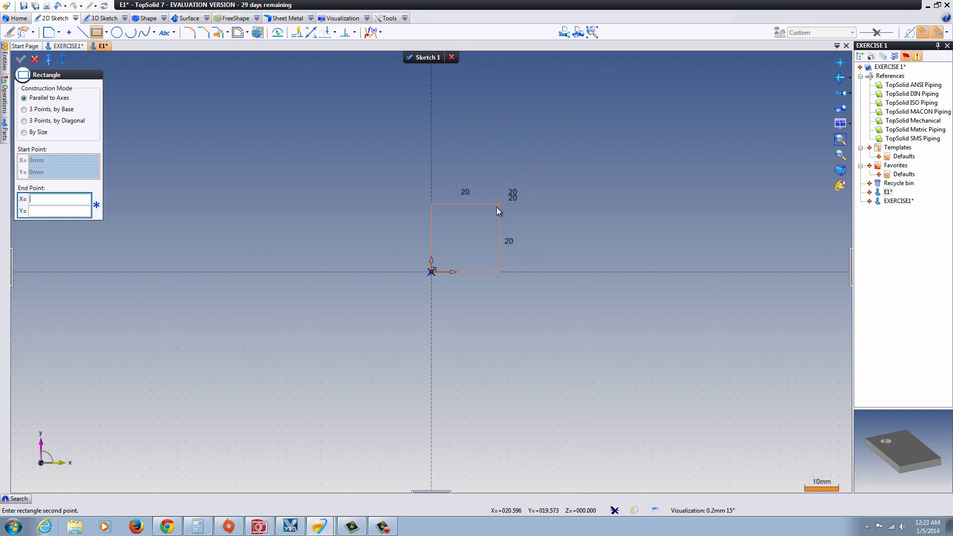
{"action": "left_click", "coordinate": [473, 209]}
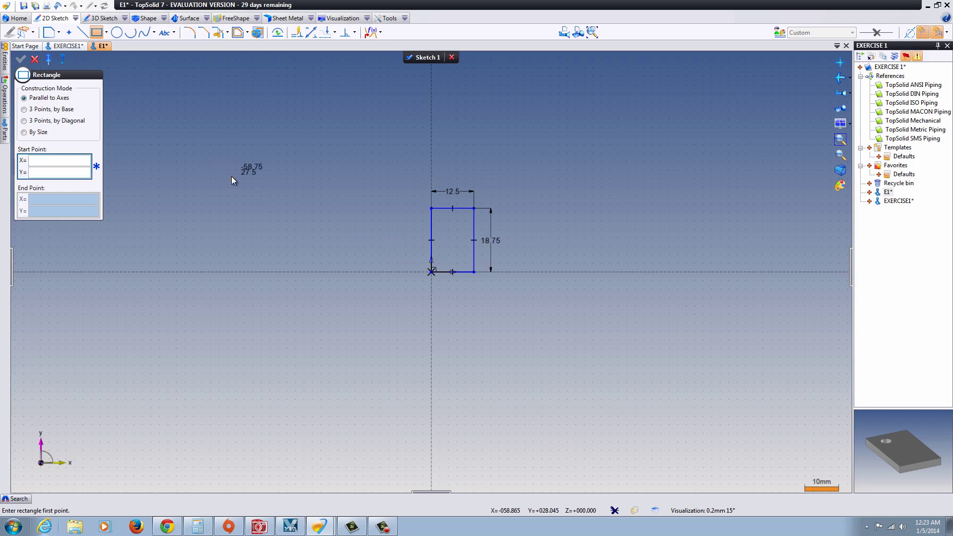
{"action": "key", "text": "Escape"}
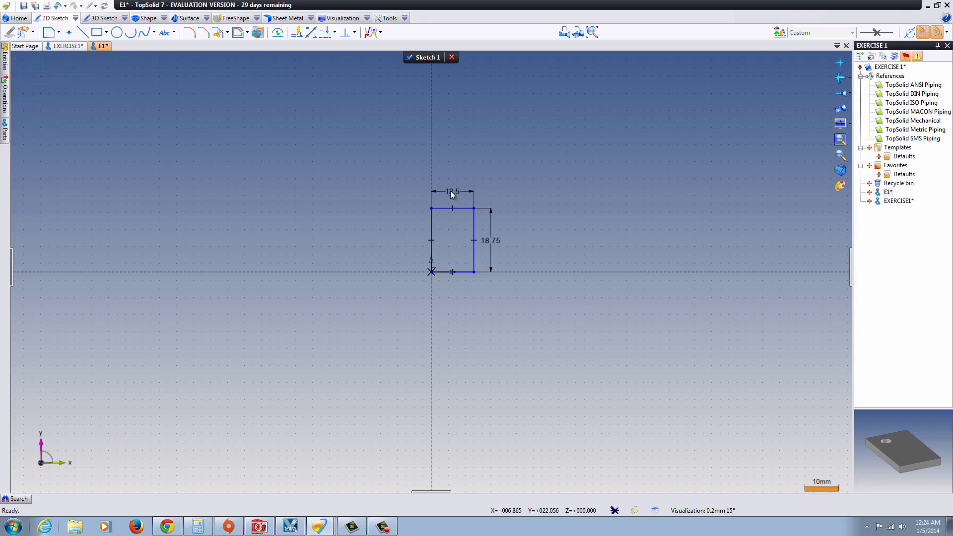
Step: Change the rectangle's height dimension to 5 and its width dimension to 3
{"action": "double_click", "coordinate": [494, 241]}
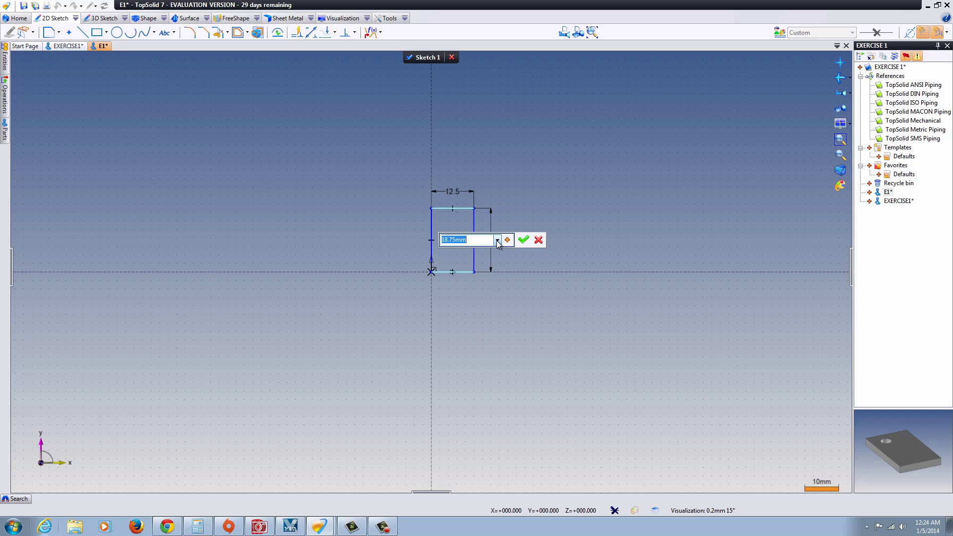
{"action": "type", "text": "5"}
{"action": "key", "text": "Return"}
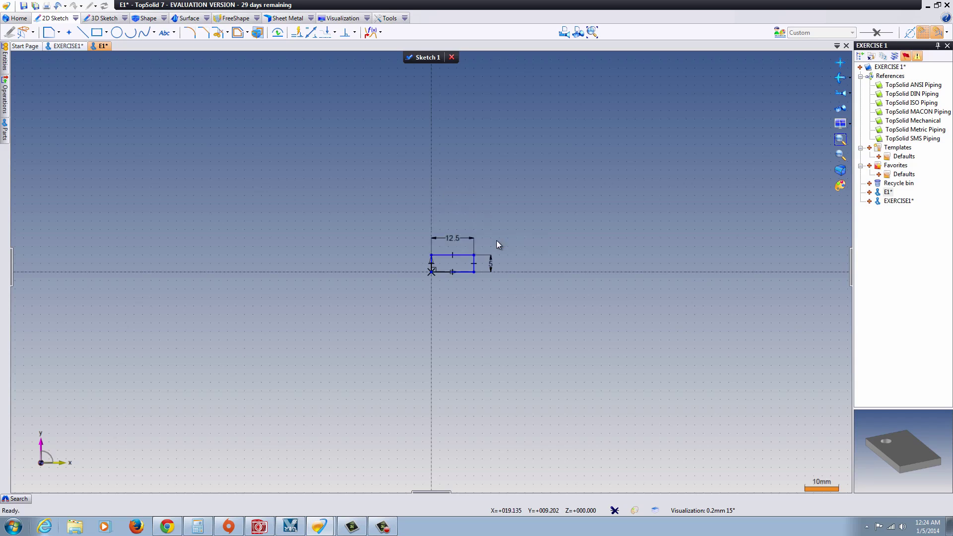
{"action": "double_click", "coordinate": [457, 240]}
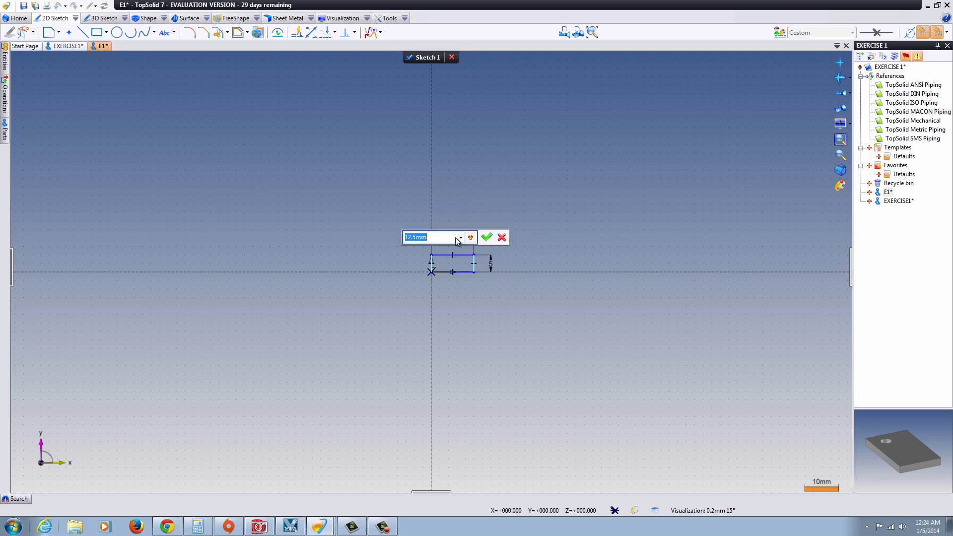
{"action": "type", "text": "3"}
{"action": "key", "text": "Return"}
Step: Move the width and height dimension labels close beside the rectangle
{"action": "scroll", "coordinate": [452, 288], "scroll_direction": "up", "scroll_amount": 5}
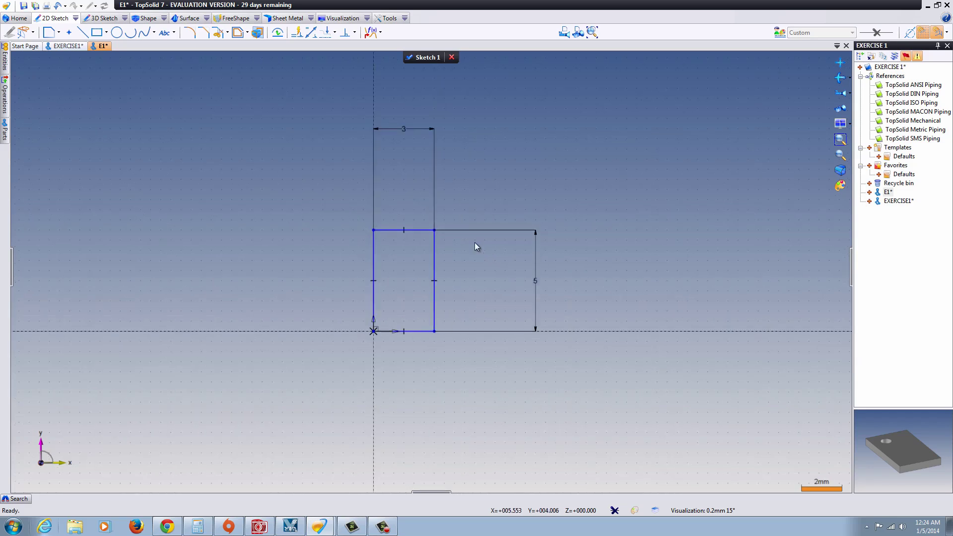
{"action": "left_click_drag", "start_coordinate": [404, 130], "coordinate": [409, 193]}
{"action": "left_click_drag", "start_coordinate": [532, 279], "coordinate": [455, 281]}
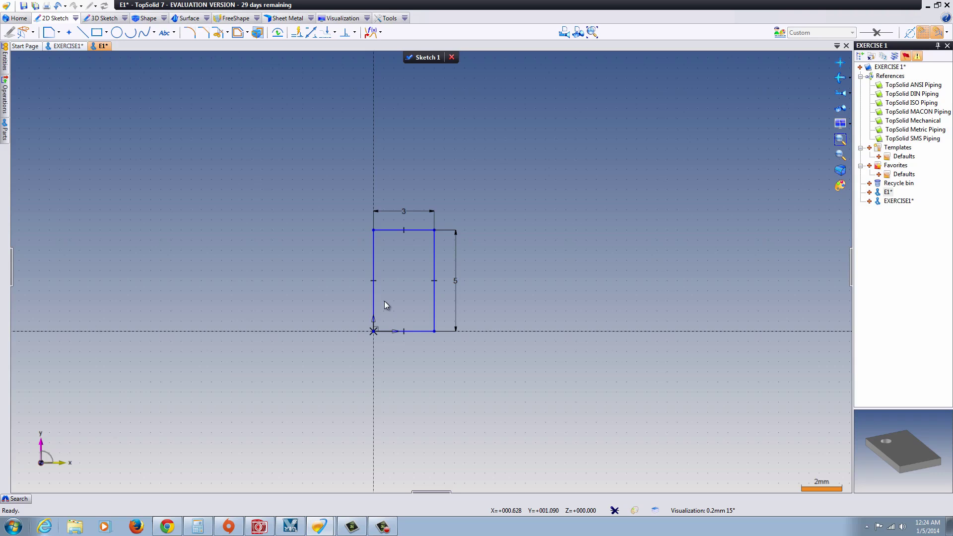
{"action": "mouse_move", "coordinate": [384, 301]}
{"action": "middle_mouse_down"}
{"action": "mouse_move", "coordinate": [436, 306]}
{"action": "mouse_move", "coordinate": [393, 280]}
{"action": "middle_mouse_up"}
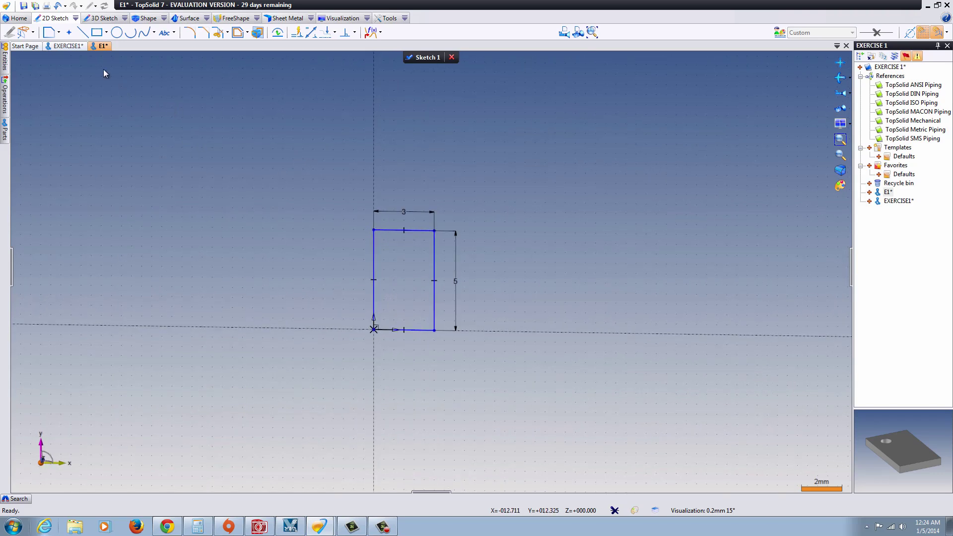
Step: Place a 0.75 diameter circle inside the rectangle near its top-left corner
{"action": "left_click", "coordinate": [117, 34]}
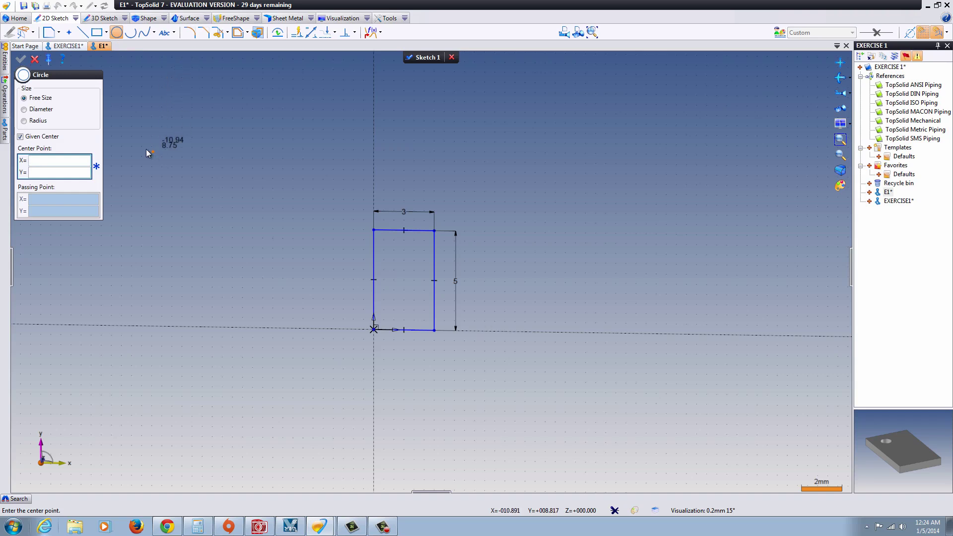
{"action": "left_click", "coordinate": [34, 110]}
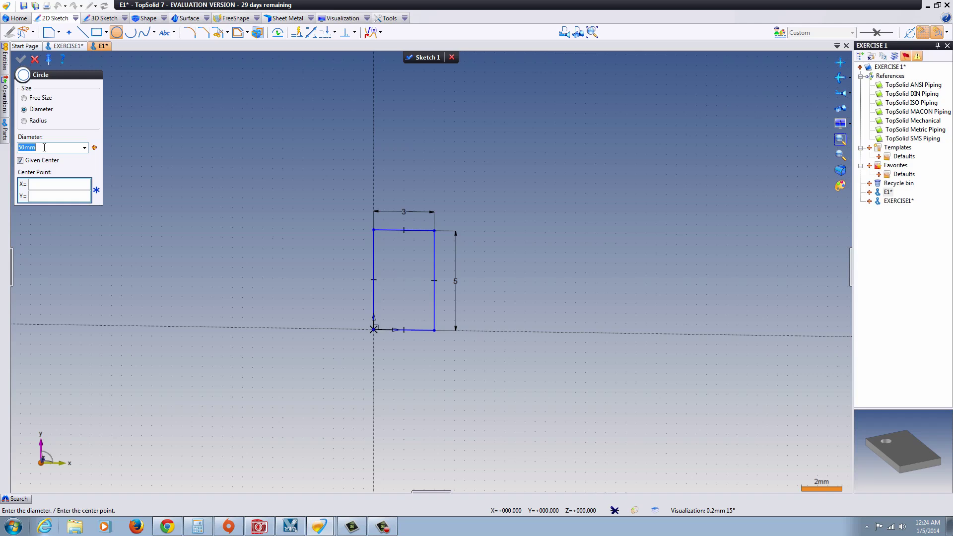
{"action": "type", "text": "0.75"}
{"action": "left_click", "coordinate": [395, 255]}
{"action": "key", "text": "Escape"}
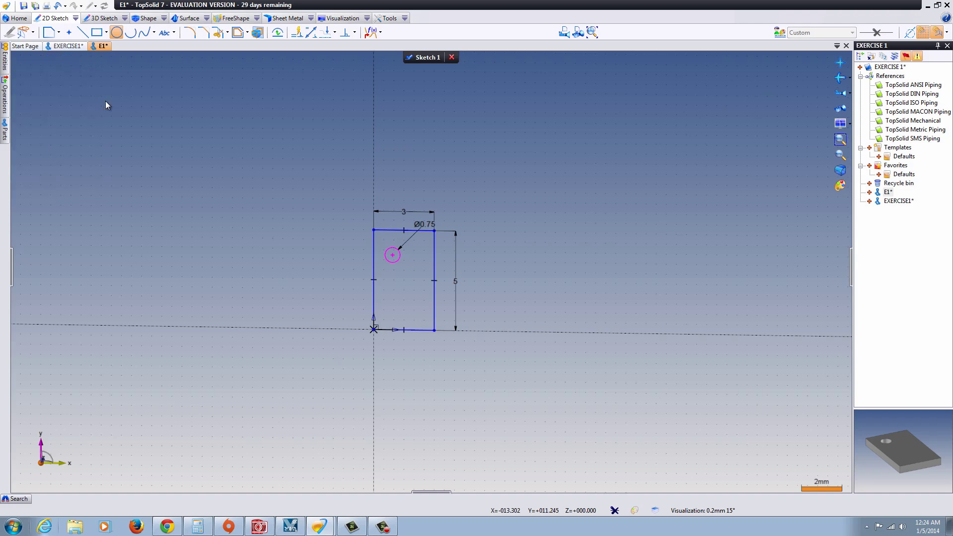
{"action": "scroll", "coordinate": [368, 255], "scroll_direction": "up", "scroll_amount": 3}
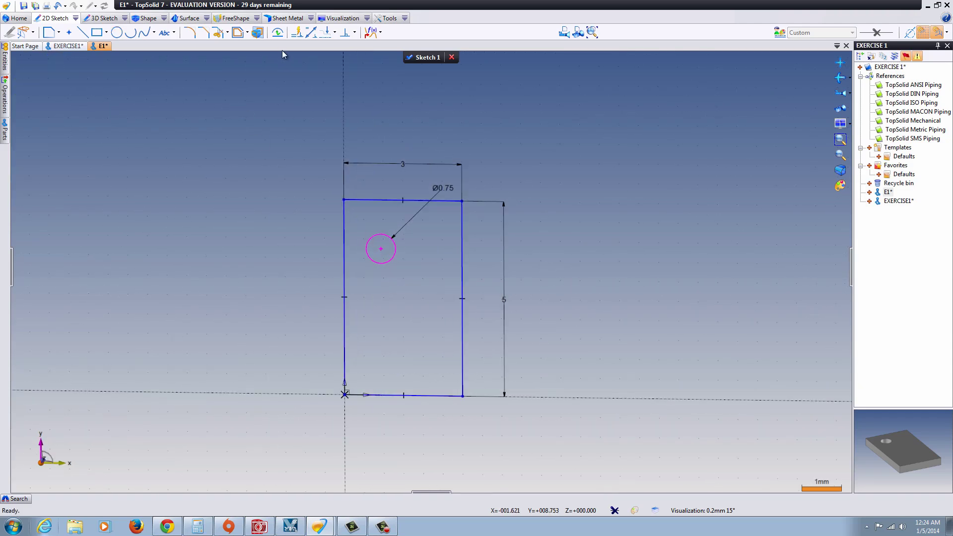
Step: Dimension the circle centre's distances from the rectangle's top and left edges
{"action": "left_click", "coordinate": [312, 34]}
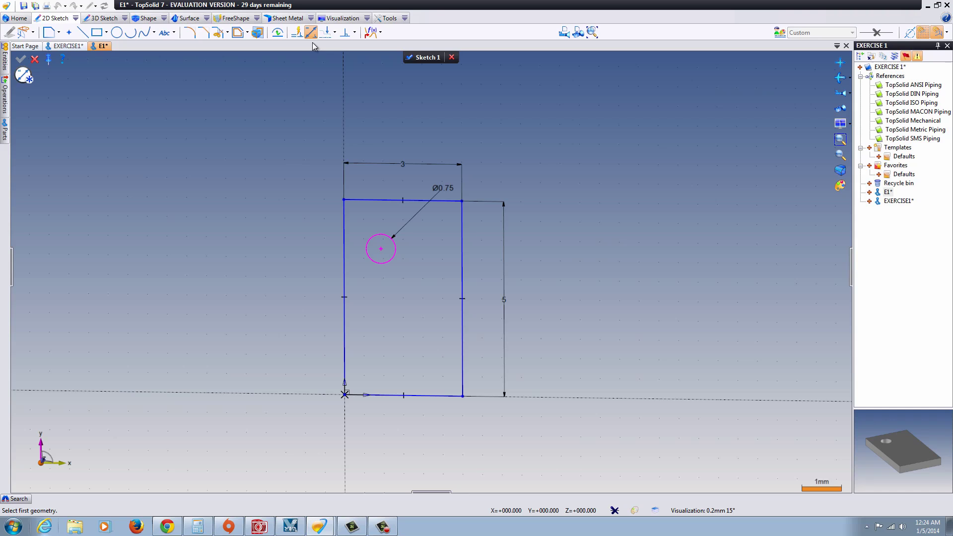
{"action": "left_click", "coordinate": [381, 249]}
{"action": "left_click", "coordinate": [380, 201]}
{"action": "left_click", "coordinate": [312, 223]}
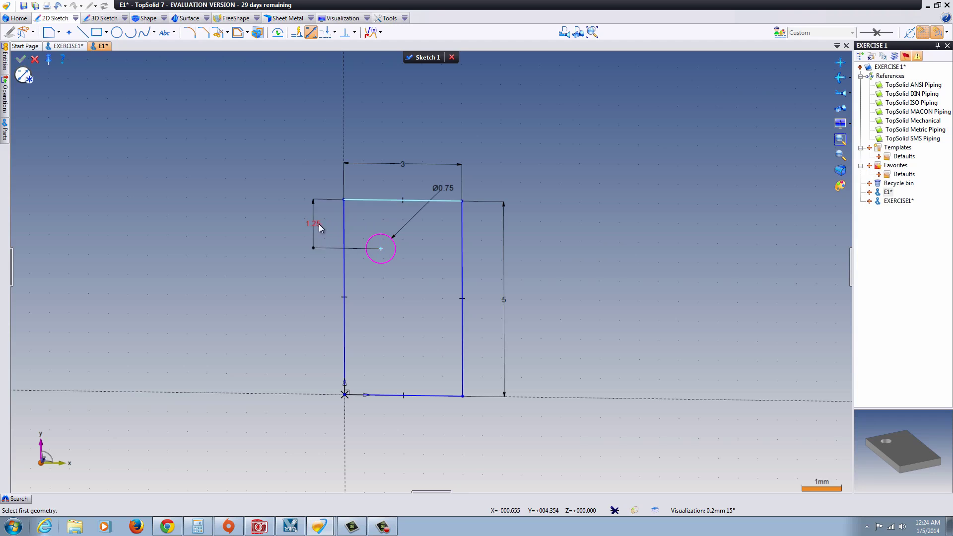
{"action": "left_click", "coordinate": [381, 249]}
{"action": "left_click", "coordinate": [344, 222]}
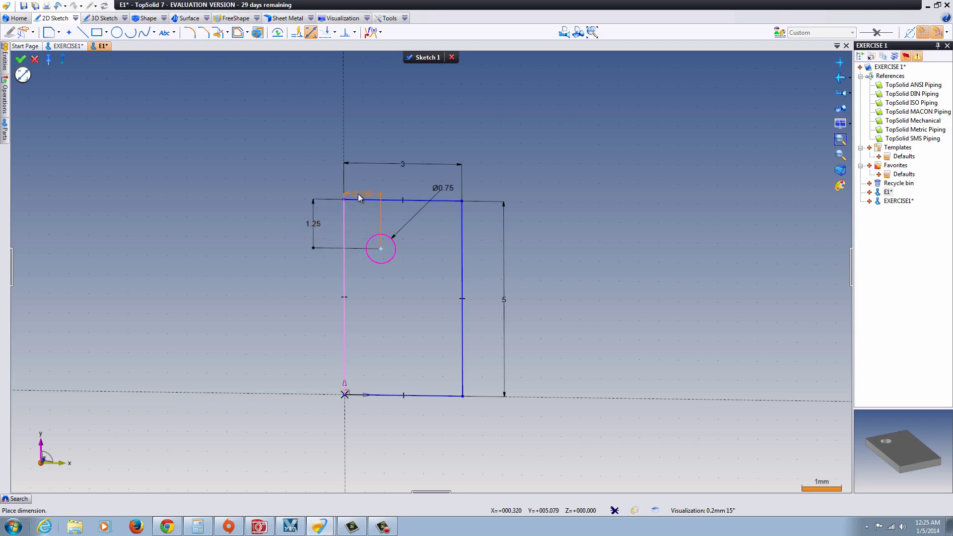
{"action": "left_click", "coordinate": [363, 185]}
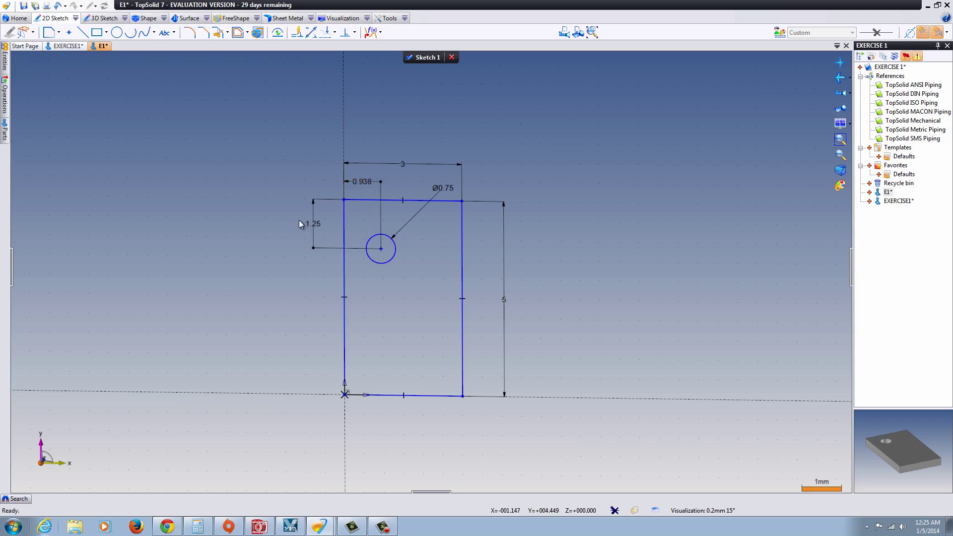
Step: Set both circle-centre distances, from the top and left edges, to 1
{"action": "double_click", "coordinate": [315, 222]}
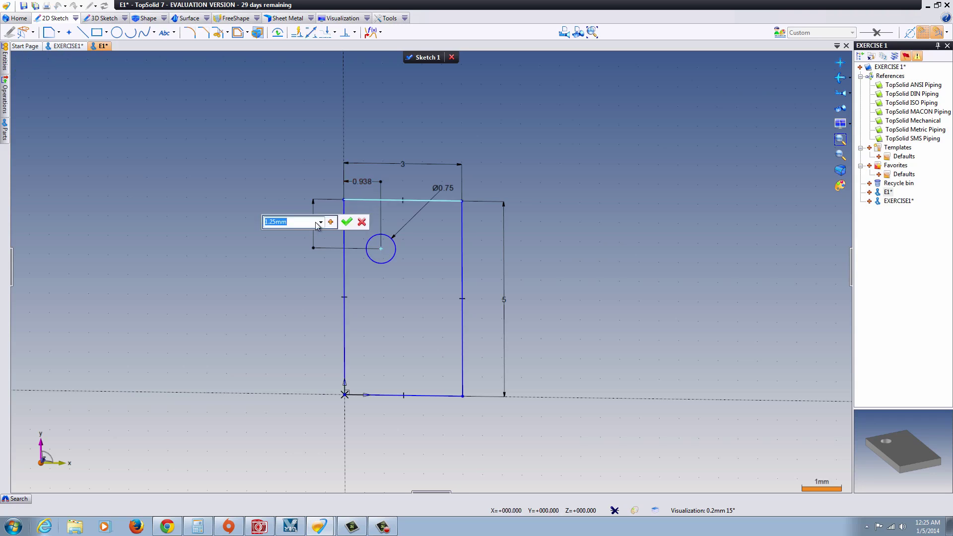
{"action": "type", "text": "1"}
{"action": "key", "text": "Return"}
{"action": "double_click", "coordinate": [365, 185]}
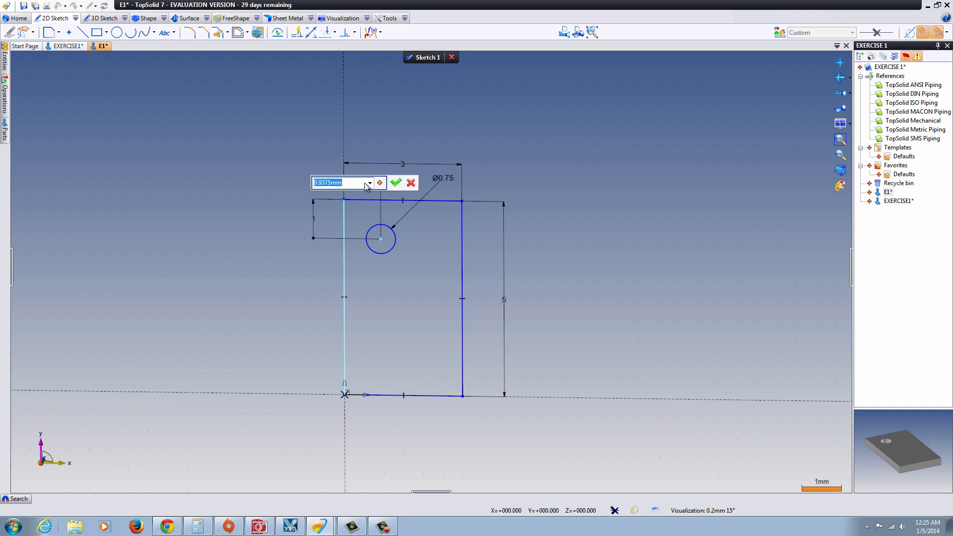
{"action": "type", "text": "1"}
{"action": "key", "text": "Return"}
{"action": "mouse_move", "coordinate": [359, 267]}
{"action": "middle_mouse_down"}
{"action": "mouse_move", "coordinate": [386, 251]}
{"action": "mouse_move", "coordinate": [364, 260]}
{"action": "mouse_move", "coordinate": [404, 273]}
{"action": "mouse_move", "coordinate": [388, 257]}
{"action": "middle_mouse_up"}
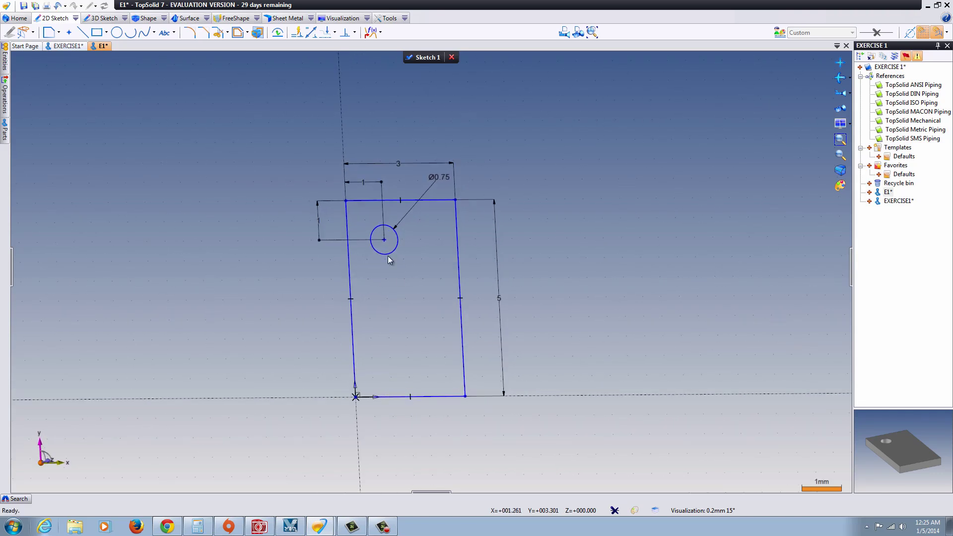
Step: Extrude Sketch 1 by 0.5mm into a solid plate with the circle as a through hole
{"action": "left_click", "coordinate": [164, 18]}
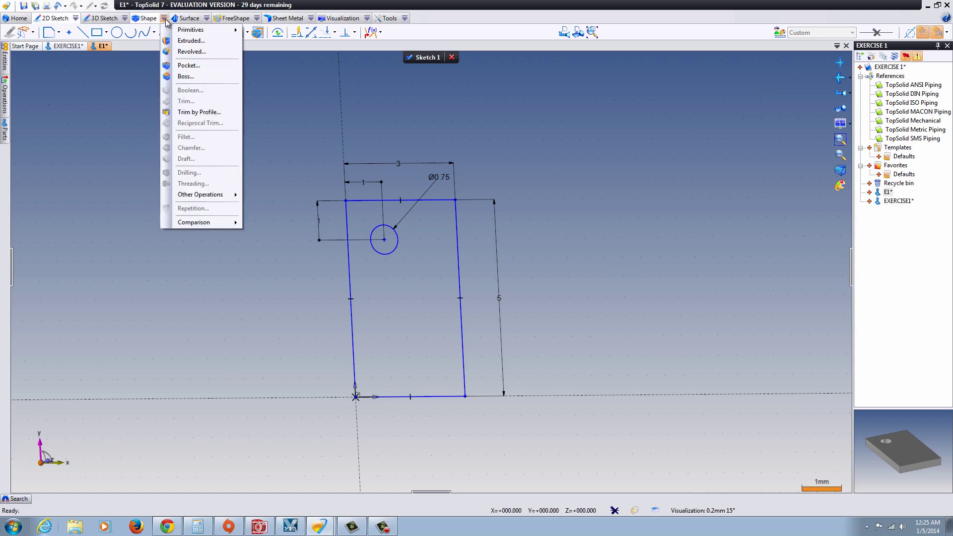
{"action": "left_click", "coordinate": [189, 42]}
{"action": "scroll", "coordinate": [385, 258], "scroll_direction": "up", "scroll_amount": 5}
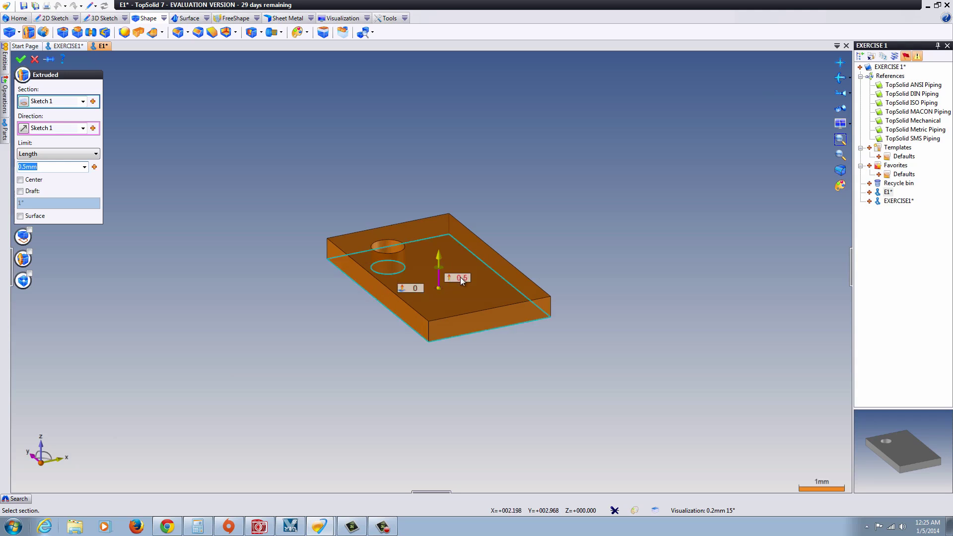
{"action": "mouse_move", "coordinate": [449, 270]}
{"action": "middle_mouse_down"}
{"action": "mouse_move", "coordinate": [427, 239]}
{"action": "mouse_move", "coordinate": [437, 264]}
{"action": "middle_mouse_up"}
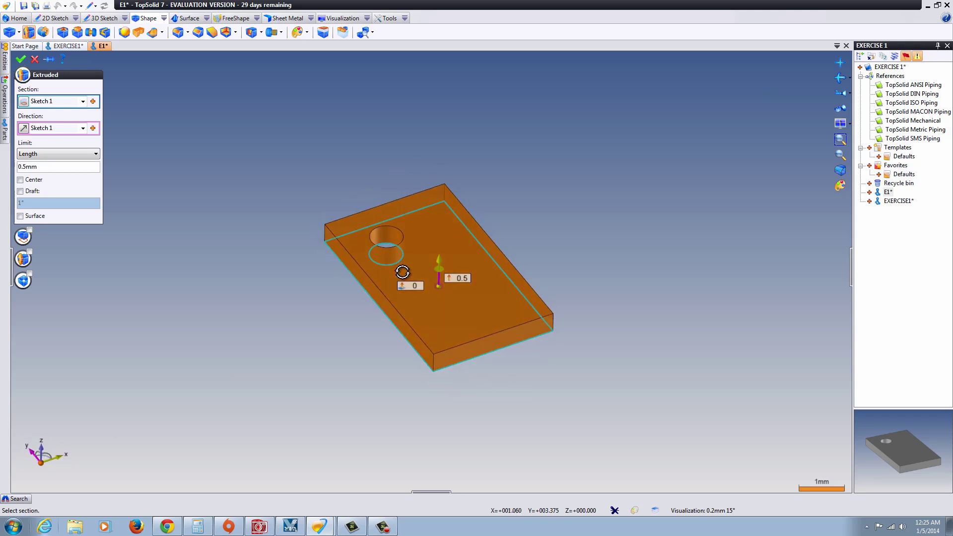
{"action": "left_click", "coordinate": [21, 59]}
{"action": "scroll", "coordinate": [403, 273], "scroll_direction": "up", "scroll_amount": 2}
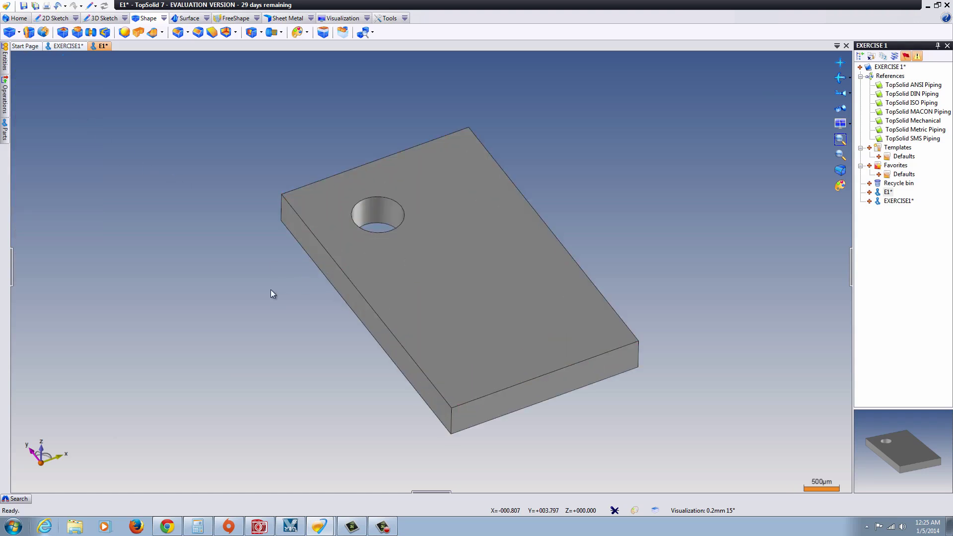
{"action": "mouse_move", "coordinate": [272, 294]}
{"action": "middle_mouse_down"}
{"action": "mouse_move", "coordinate": [279, 300]}
{"action": "mouse_move", "coordinate": [261, 326]}
{"action": "mouse_move", "coordinate": [277, 289]}
{"action": "middle_mouse_up"}
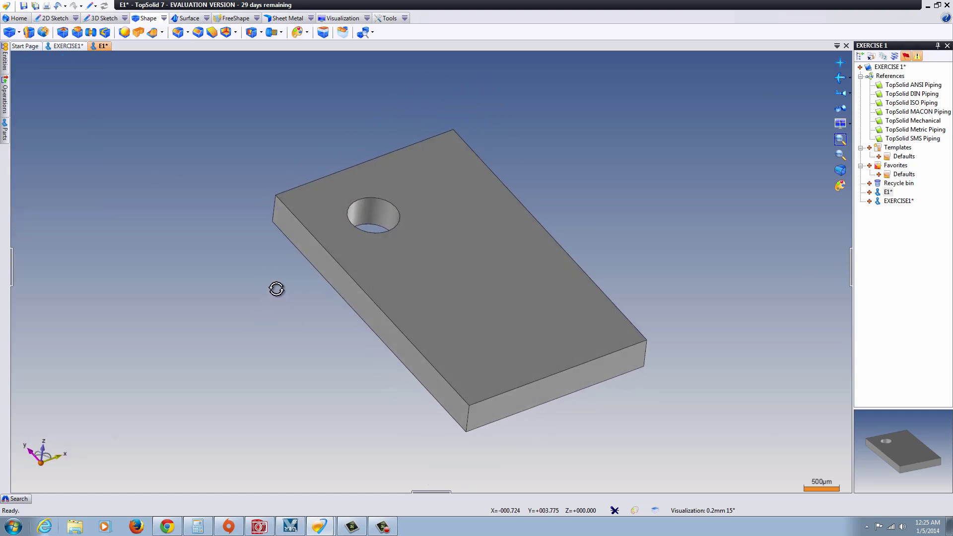
{"action": "left_click", "coordinate": [405, 19]}
{"action": "left_click", "coordinate": [414, 346]}
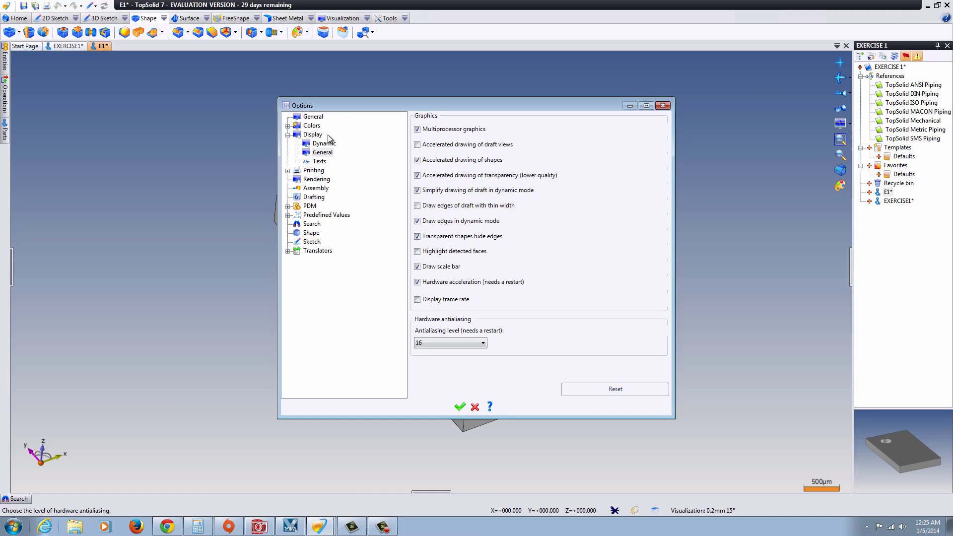
{"action": "left_click", "coordinate": [310, 136]}
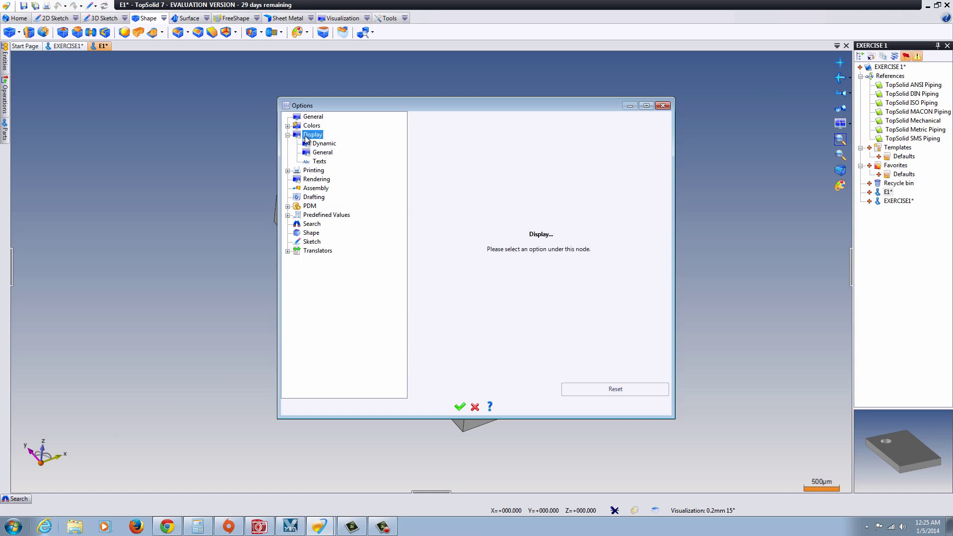
{"action": "left_click", "coordinate": [311, 153]}
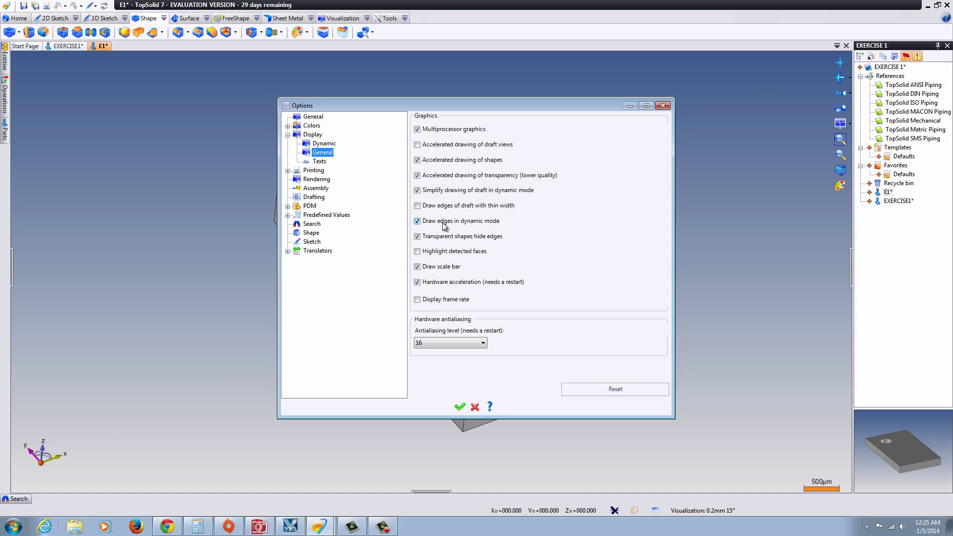
{"action": "left_click", "coordinate": [308, 125]}
{"action": "left_click", "coordinate": [288, 126]}
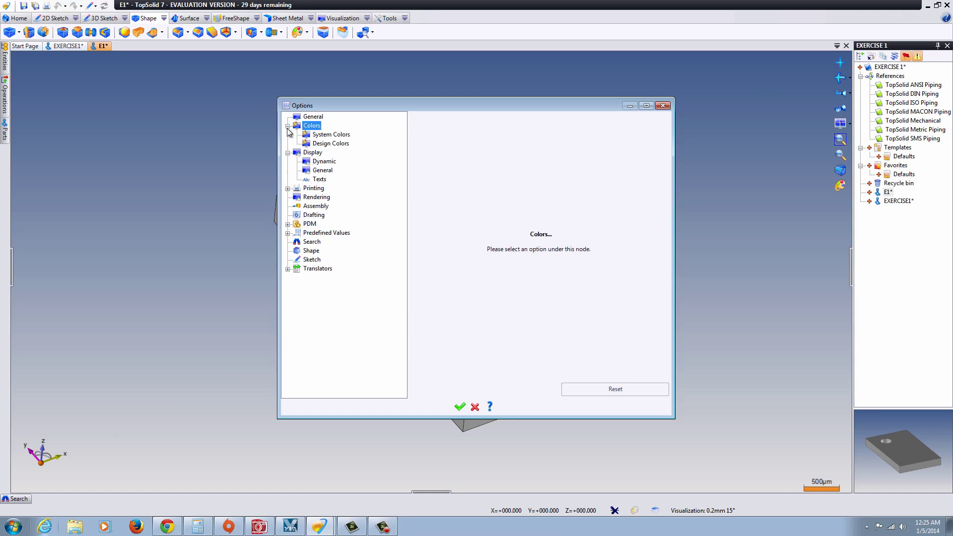
{"action": "left_click", "coordinate": [315, 135]}
{"action": "left_click", "coordinate": [320, 144]}
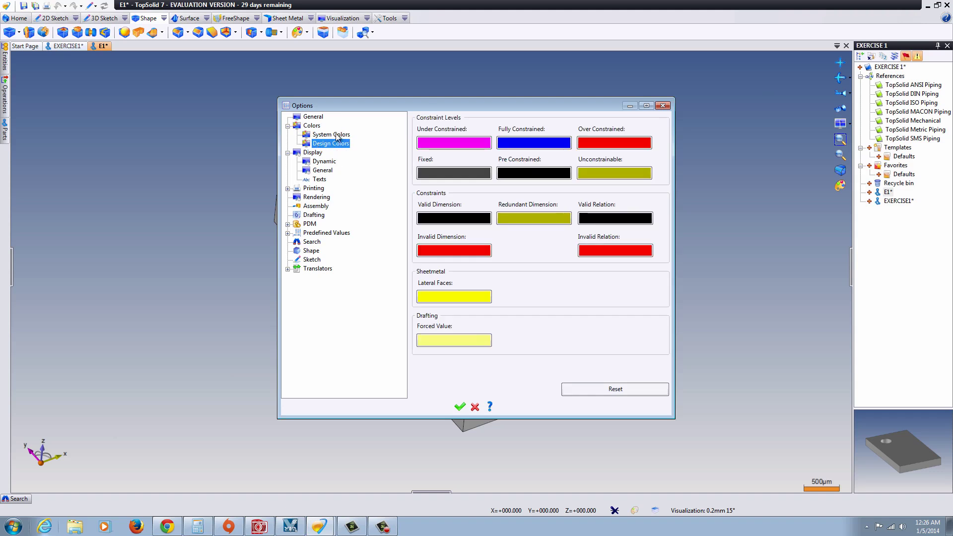
{"action": "left_click", "coordinate": [311, 118]}
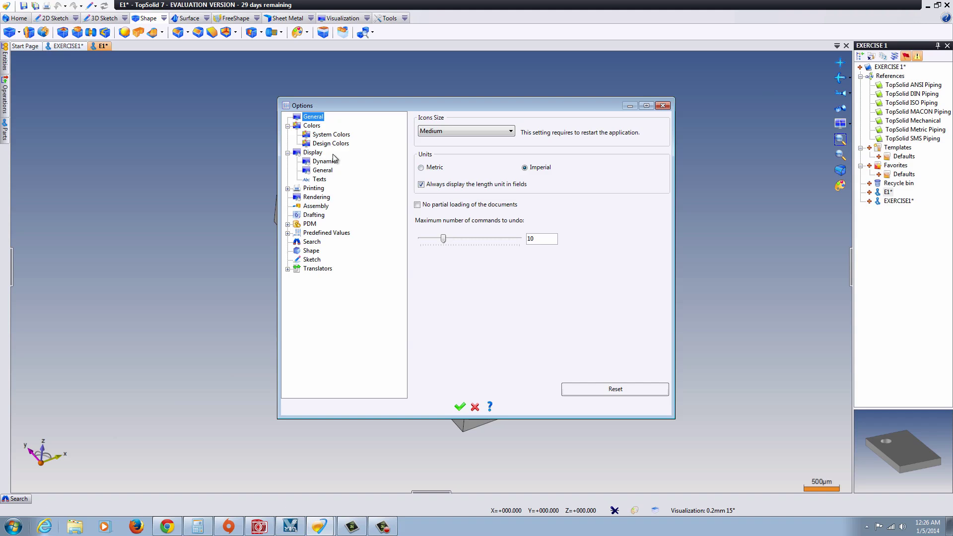
{"action": "left_click", "coordinate": [307, 153]}
{"action": "left_click", "coordinate": [315, 162]}
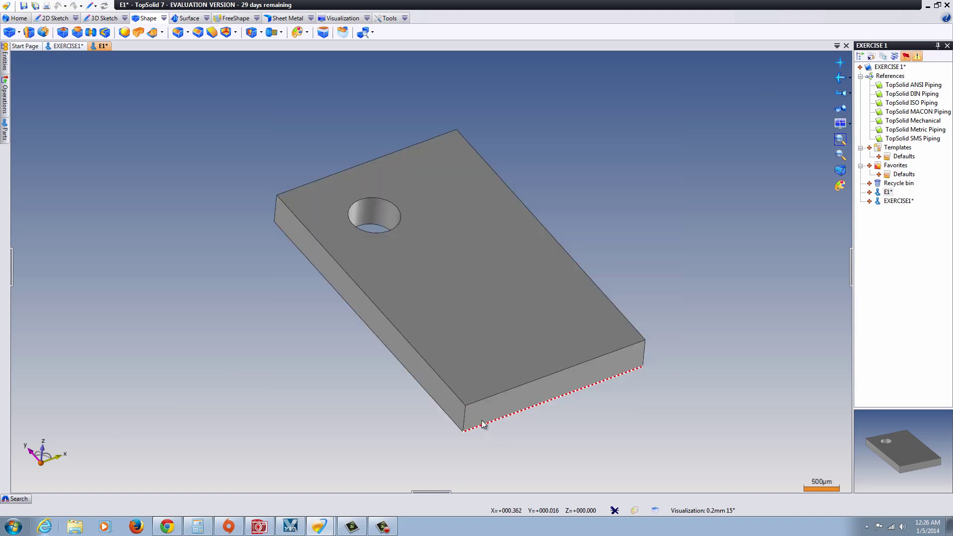
{"action": "left_click", "coordinate": [460, 407]}
Step: Start a new sketch on the plate's top face
{"action": "mouse_move", "coordinate": [263, 247]}
{"action": "middle_mouse_down"}
{"action": "mouse_move", "coordinate": [258, 279]}
{"action": "mouse_move", "coordinate": [259, 262]}
{"action": "middle_mouse_up"}
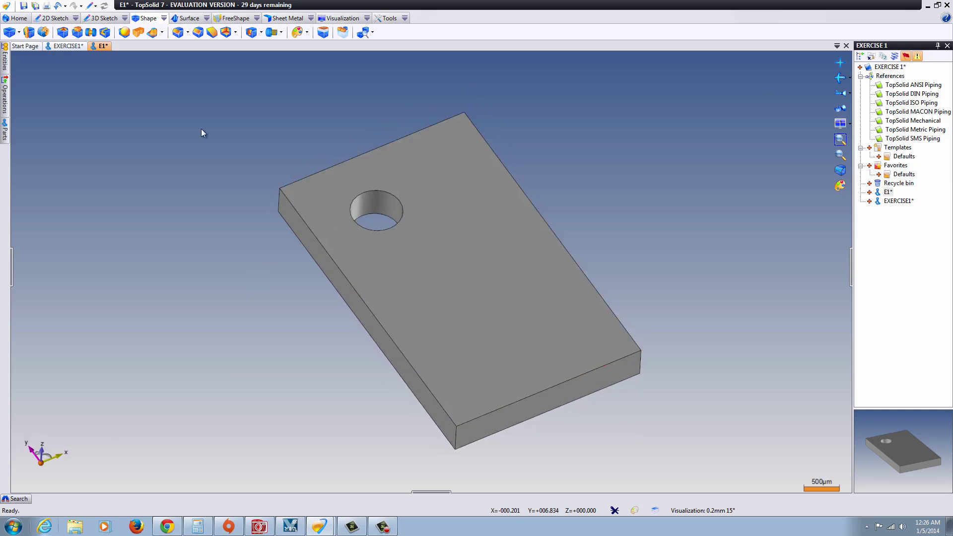
{"action": "left_click", "coordinate": [493, 299]}
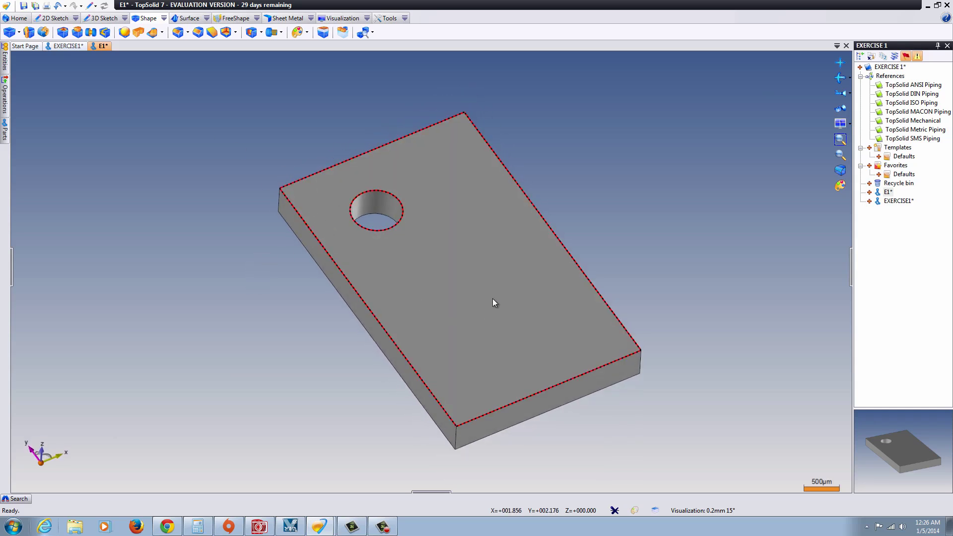
{"action": "right_click", "coordinate": [496, 298]}
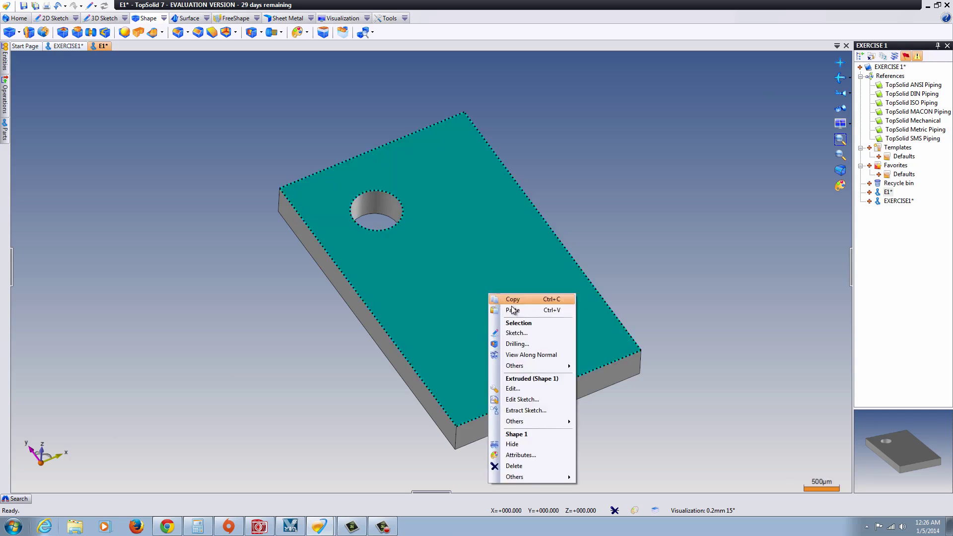
{"action": "left_click", "coordinate": [497, 334]}
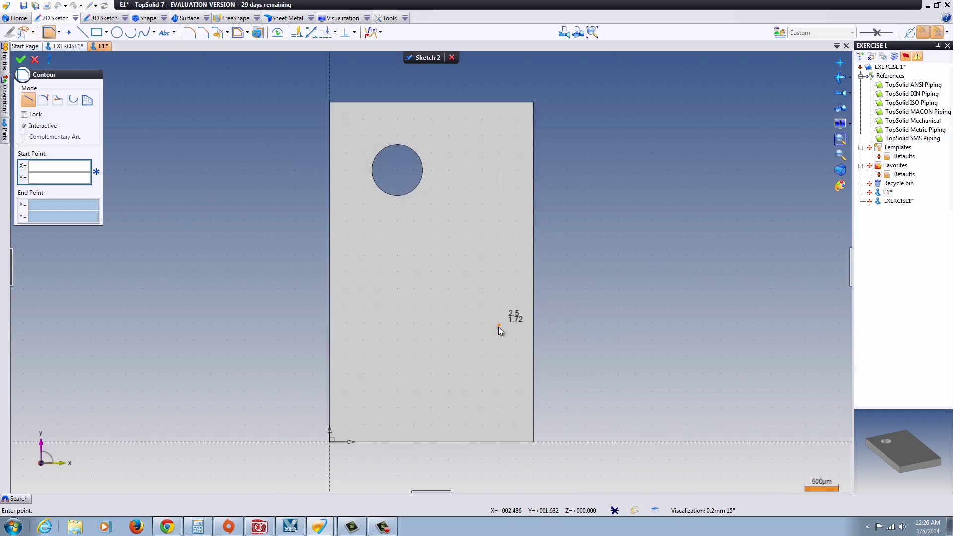
Step: Draw a rectangle from the origin spanning the plate's full width, 1.5 high
{"action": "left_click", "coordinate": [97, 33]}
{"action": "left_click", "coordinate": [330, 443]}
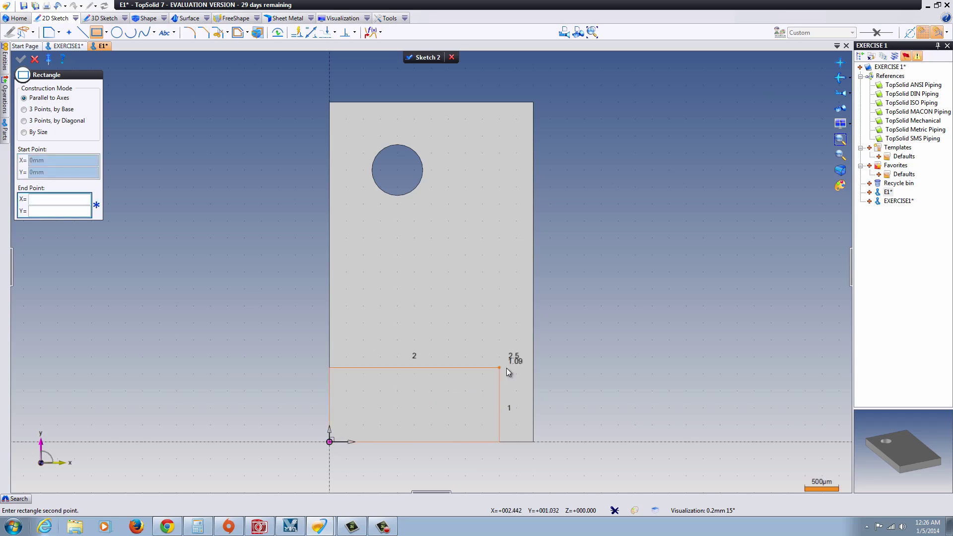
{"action": "left_click", "coordinate": [533, 341]}
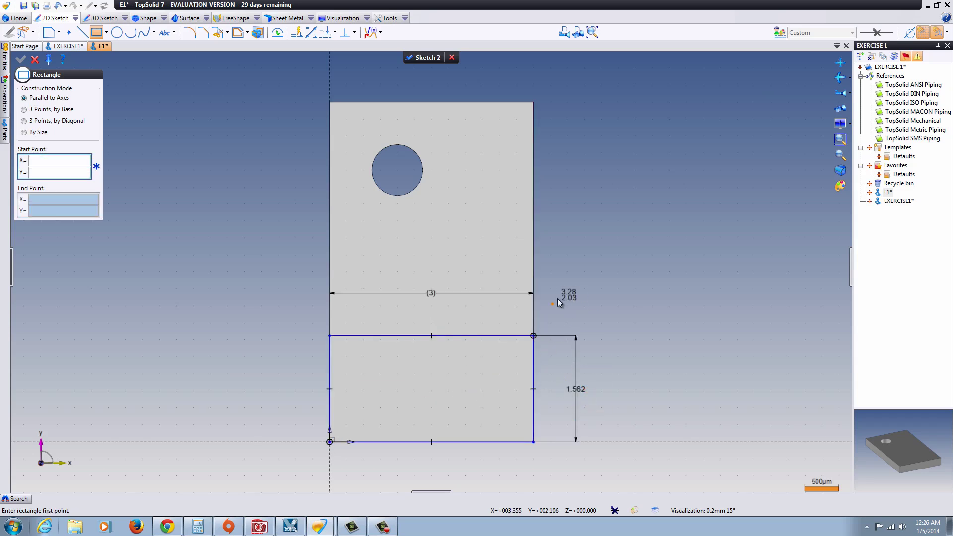
{"action": "key", "text": "Escape"}
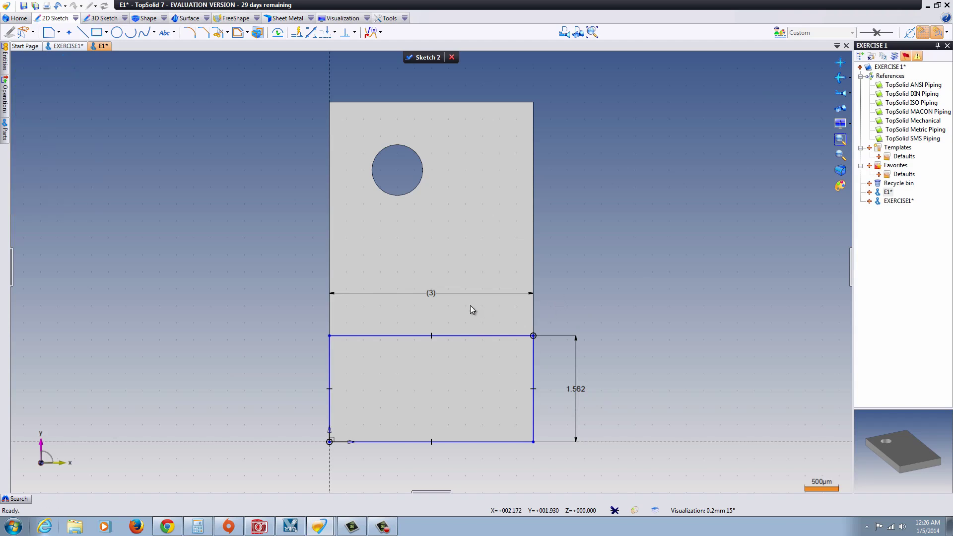
{"action": "double_click", "coordinate": [580, 393]}
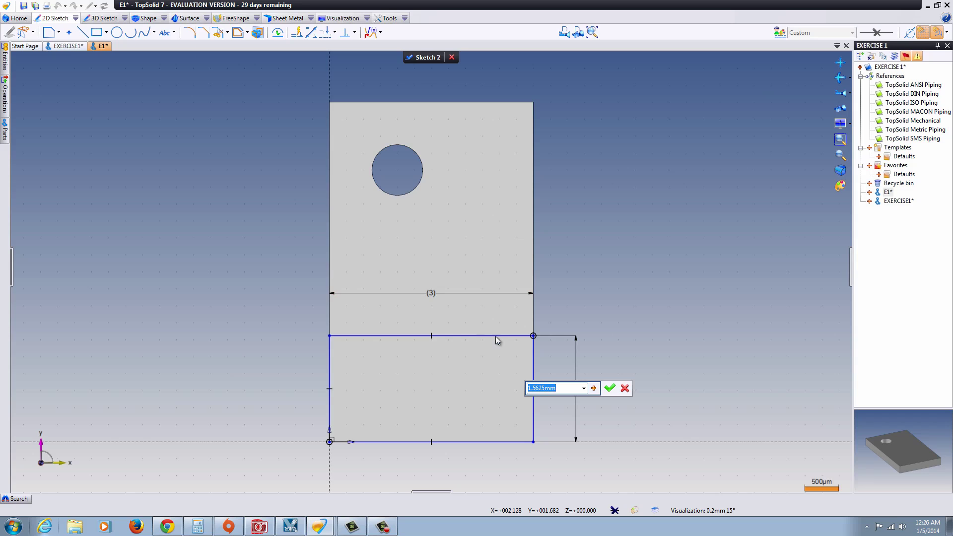
{"action": "type", "text": "1.5"}
{"action": "key", "text": "Return"}
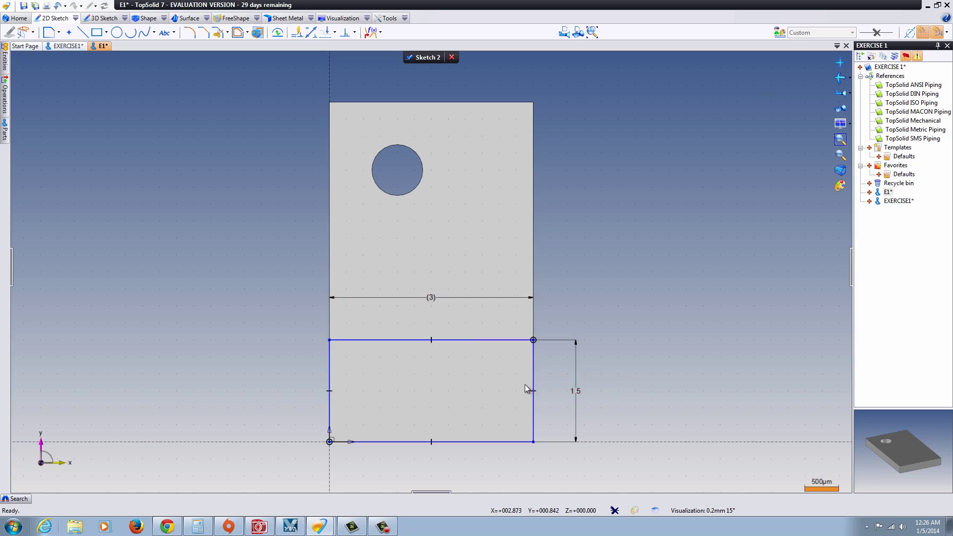
{"action": "mouse_move", "coordinate": [527, 384]}
{"action": "middle_mouse_down"}
{"action": "mouse_move", "coordinate": [552, 328]}
{"action": "mouse_move", "coordinate": [517, 341]}
{"action": "mouse_move", "coordinate": [515, 325]}
{"action": "middle_mouse_up"}
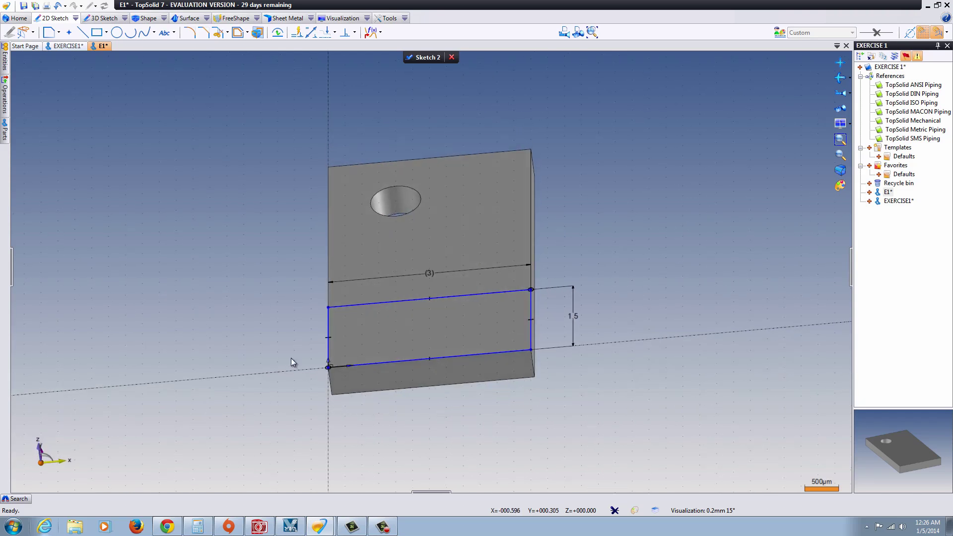
{"action": "mouse_move", "coordinate": [291, 361]}
{"action": "middle_mouse_down"}
{"action": "mouse_move", "coordinate": [337, 373]}
{"action": "mouse_move", "coordinate": [322, 329]}
{"action": "middle_mouse_up"}
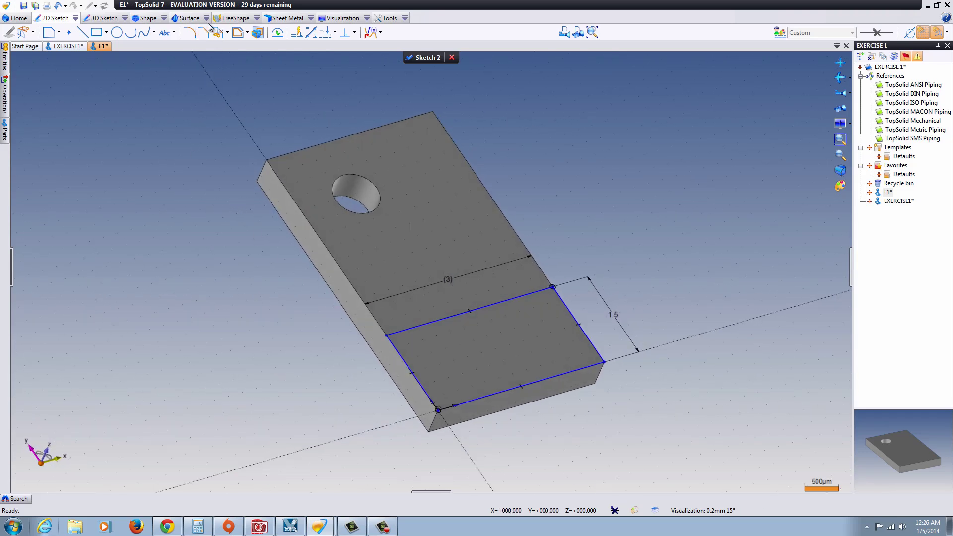
Step: Add a boss from Sketch 2, limited by a height of 0.5mm
{"action": "left_click", "coordinate": [164, 18]}
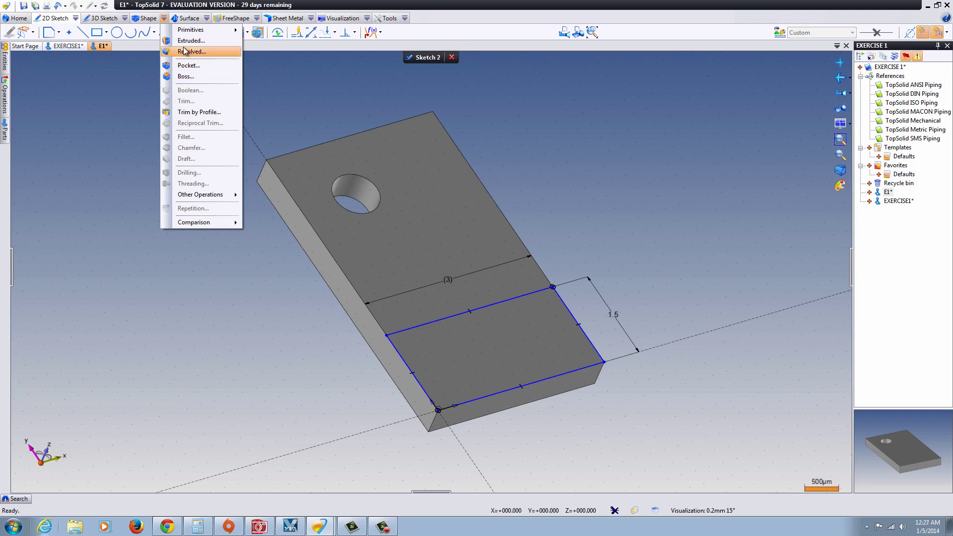
{"action": "left_click", "coordinate": [174, 78]}
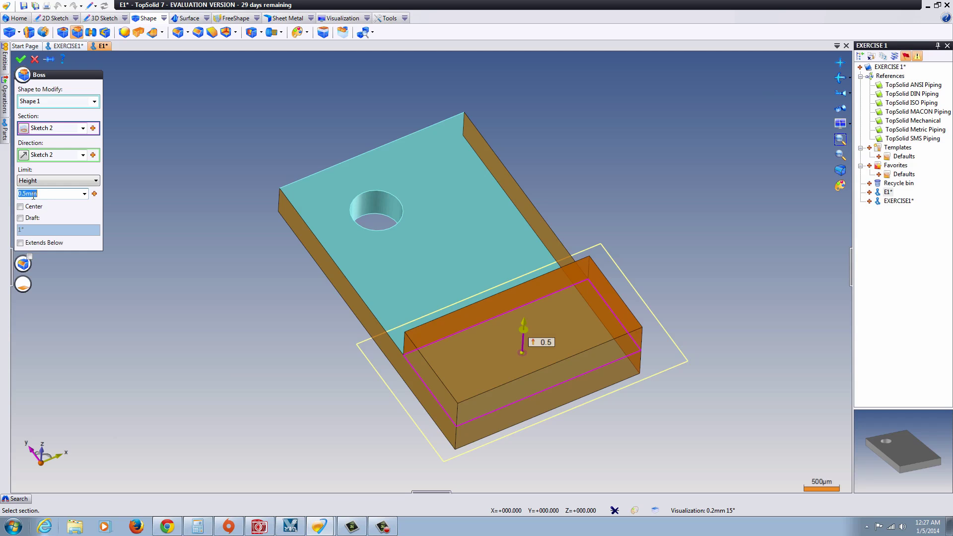
{"action": "left_click", "coordinate": [97, 180]}
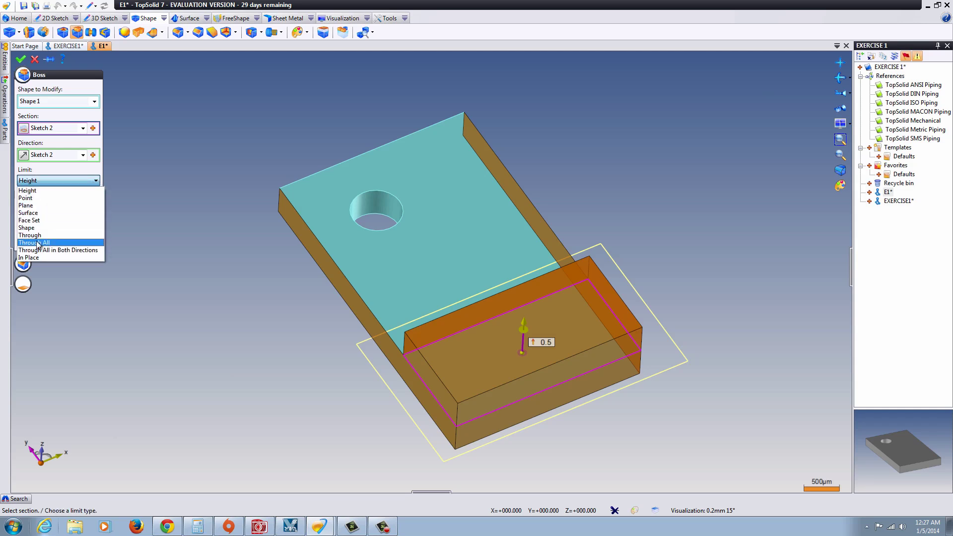
{"action": "left_click", "coordinate": [98, 179]}
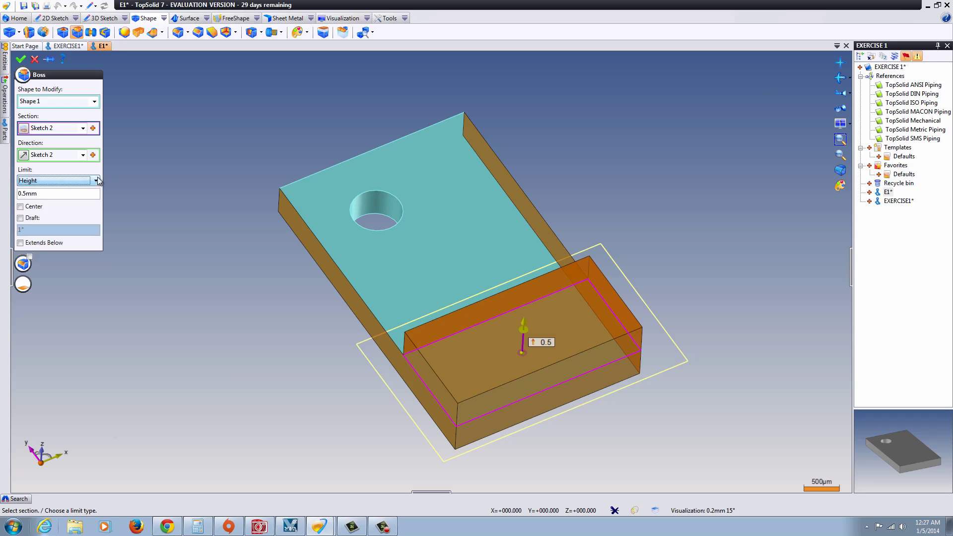
{"action": "left_click", "coordinate": [20, 59]}
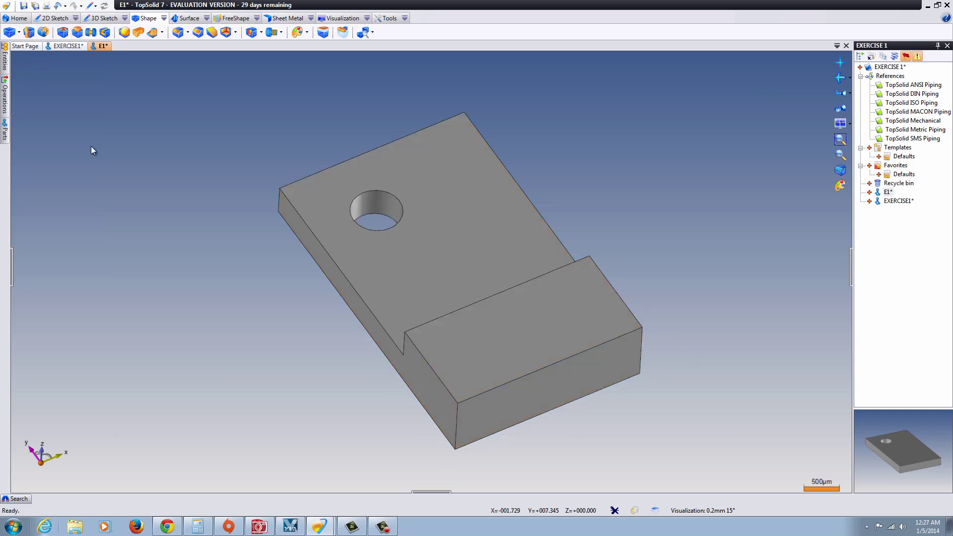
{"action": "middle_click_drag", "start_coordinate": [541, 291], "coordinate": [412, 234]}
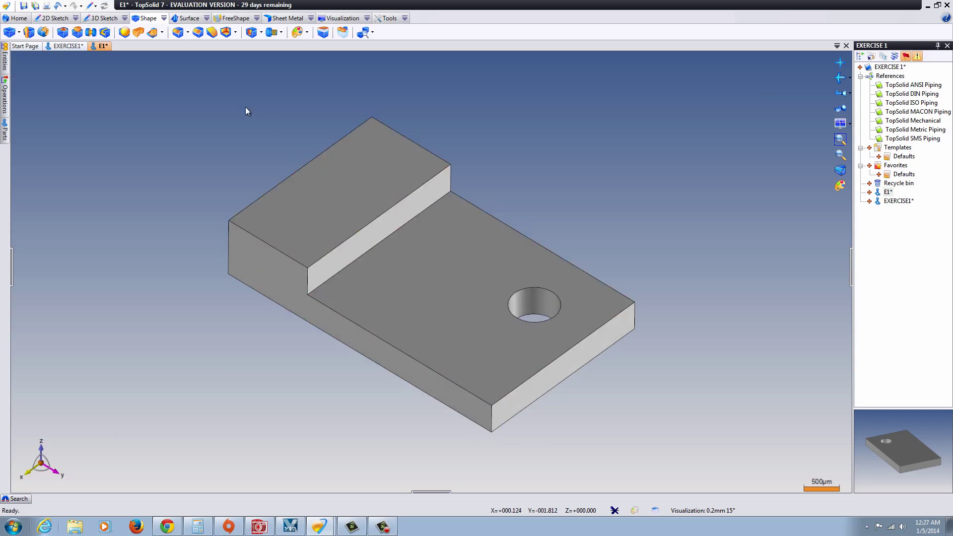
Step: Fillet the vertical step edge and the front corner edge with 1mm radius
{"action": "left_click", "coordinate": [179, 33]}
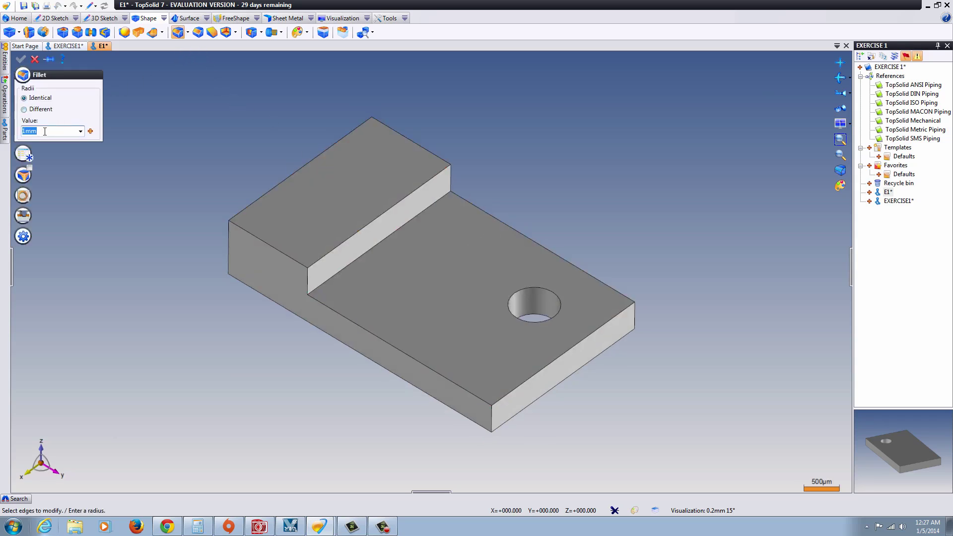
{"action": "left_click", "coordinate": [308, 287]}
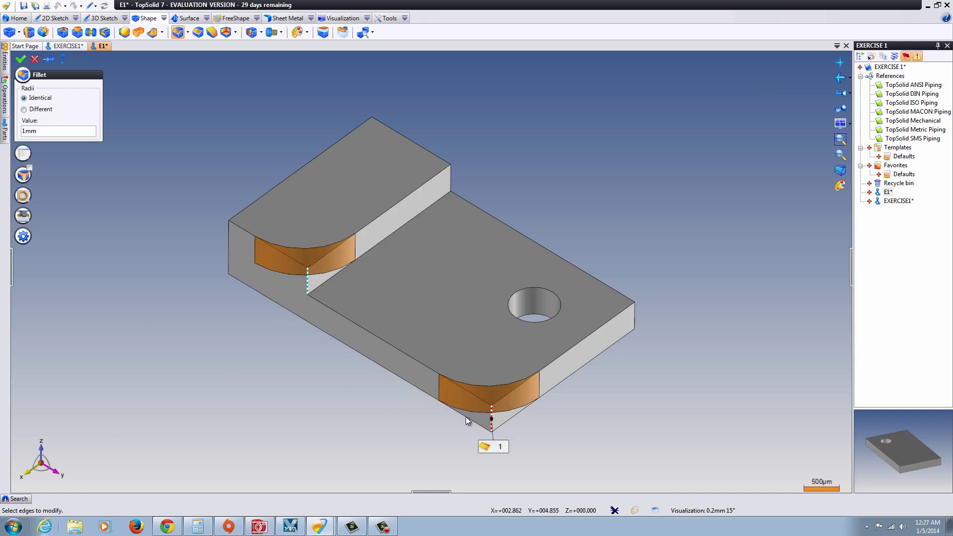
{"action": "left_click", "coordinate": [465, 417]}
{"action": "left_click", "coordinate": [20, 59]}
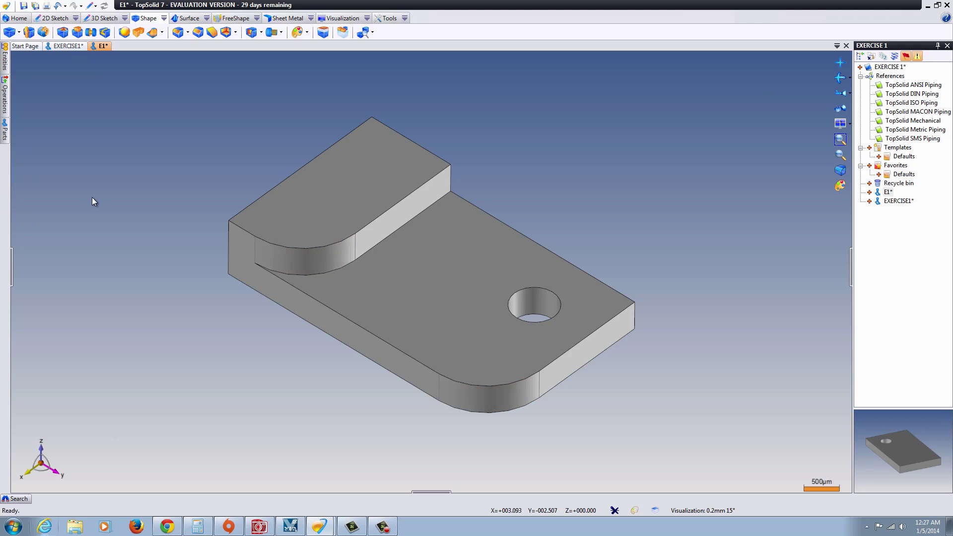
Step: Chamfer the boss and plate top edges by 0.125mm in Distances mode
{"action": "left_click", "coordinate": [198, 34]}
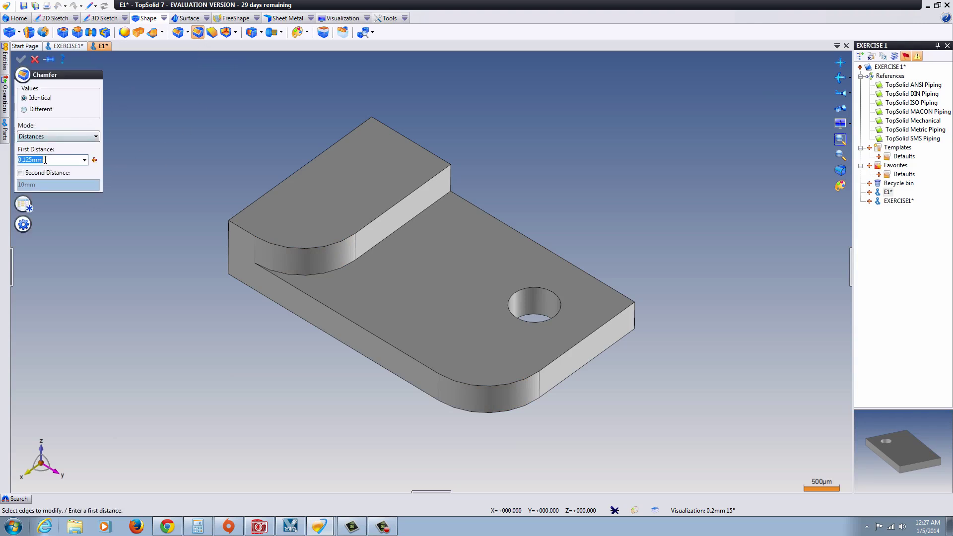
{"action": "left_click", "coordinate": [87, 139]}
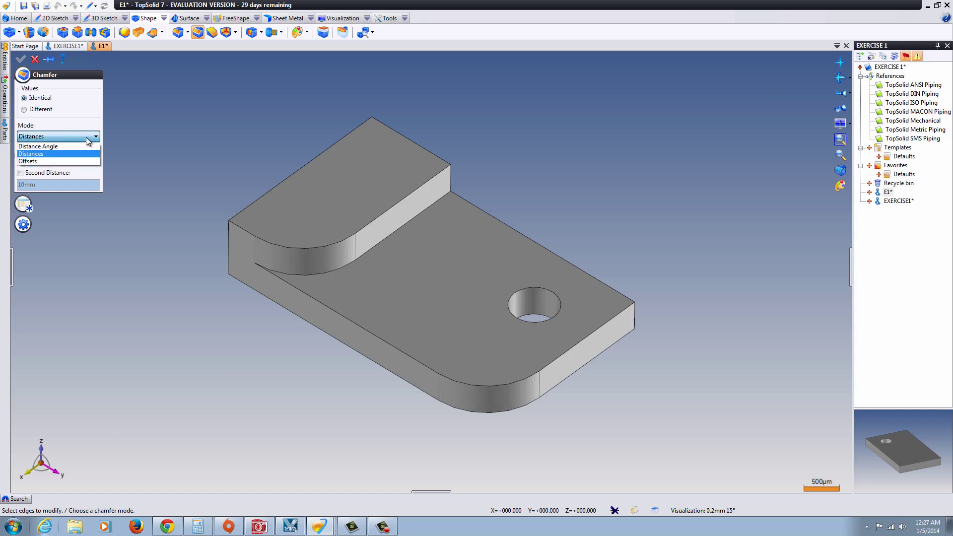
{"action": "left_click", "coordinate": [88, 136]}
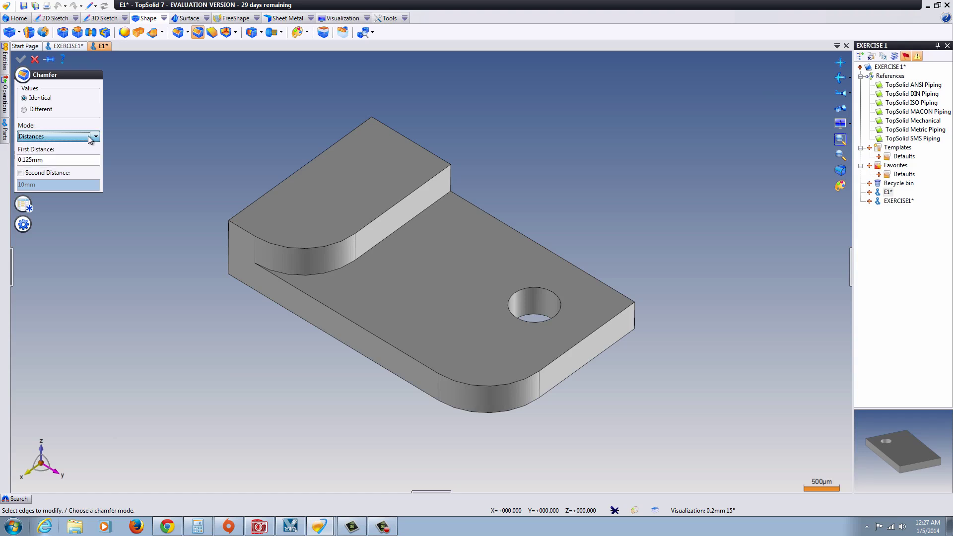
{"action": "left_click", "coordinate": [323, 247]}
{"action": "left_click", "coordinate": [428, 367]}
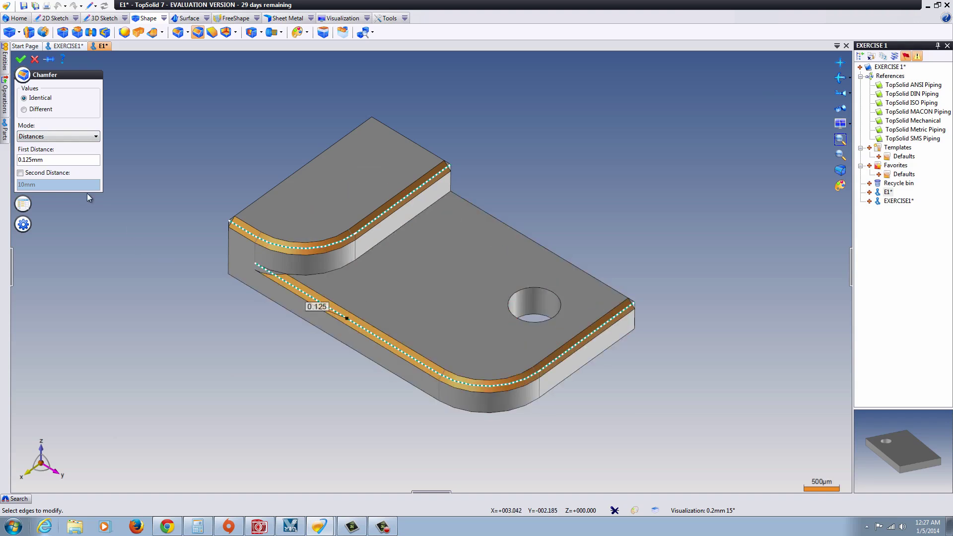
{"action": "left_click", "coordinate": [21, 60]}
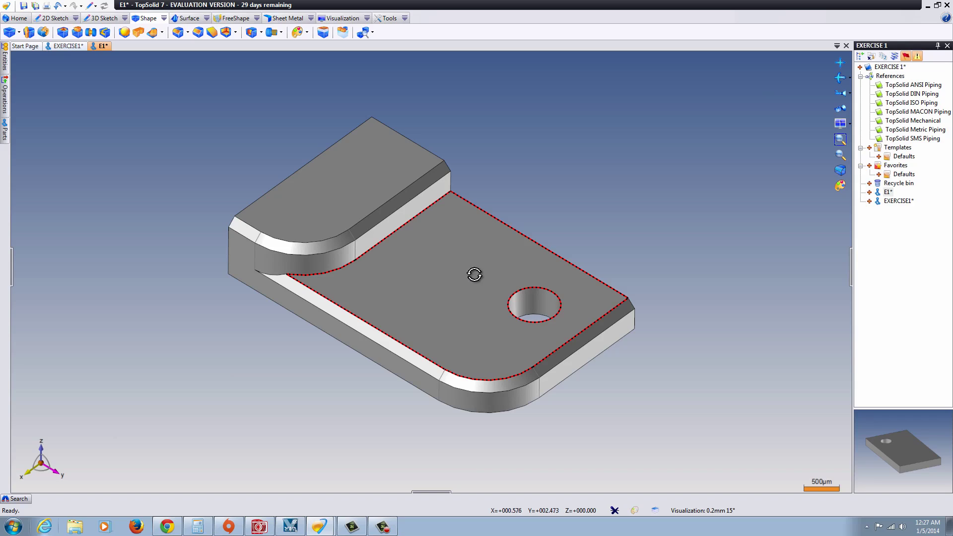
Step: Hollow the part with 0.06mm walls, removing its underside face and front end face
{"action": "middle_click_drag", "start_coordinate": [476, 273], "coordinate": [376, 329]}
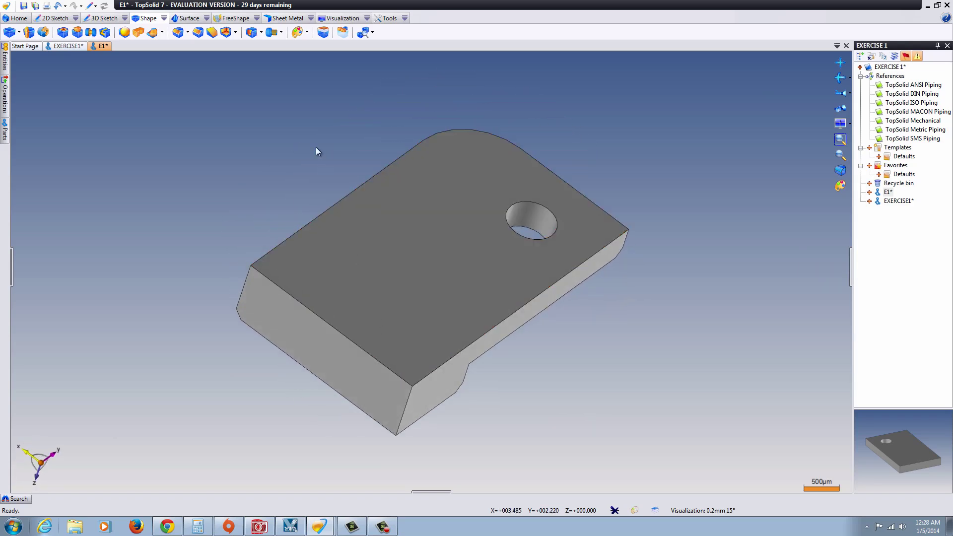
{"action": "left_click", "coordinate": [234, 32]}
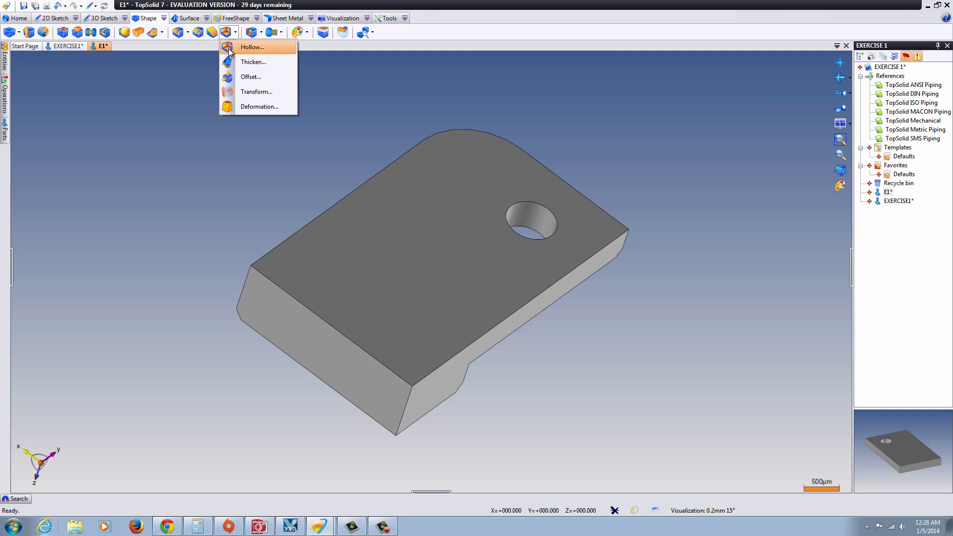
{"action": "left_click", "coordinate": [228, 50]}
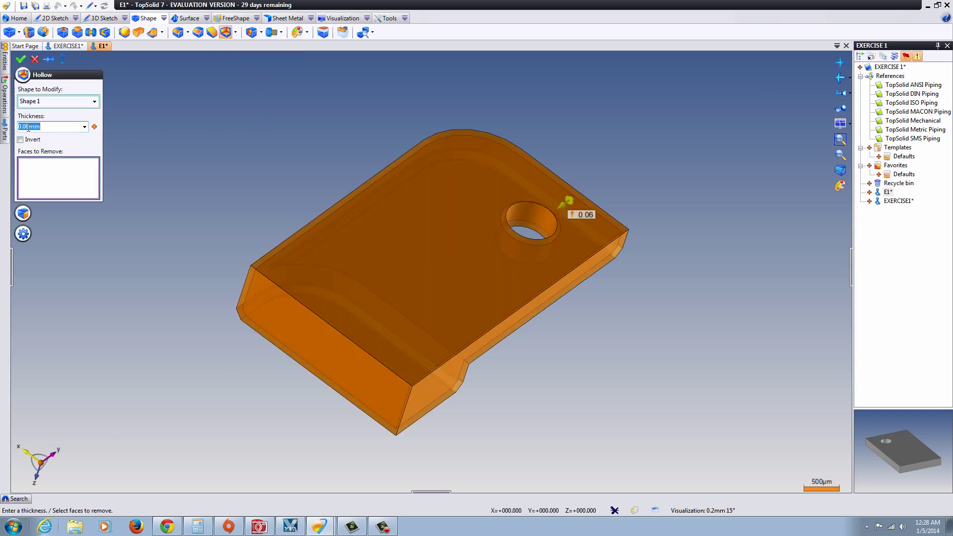
{"action": "left_click", "coordinate": [44, 170]}
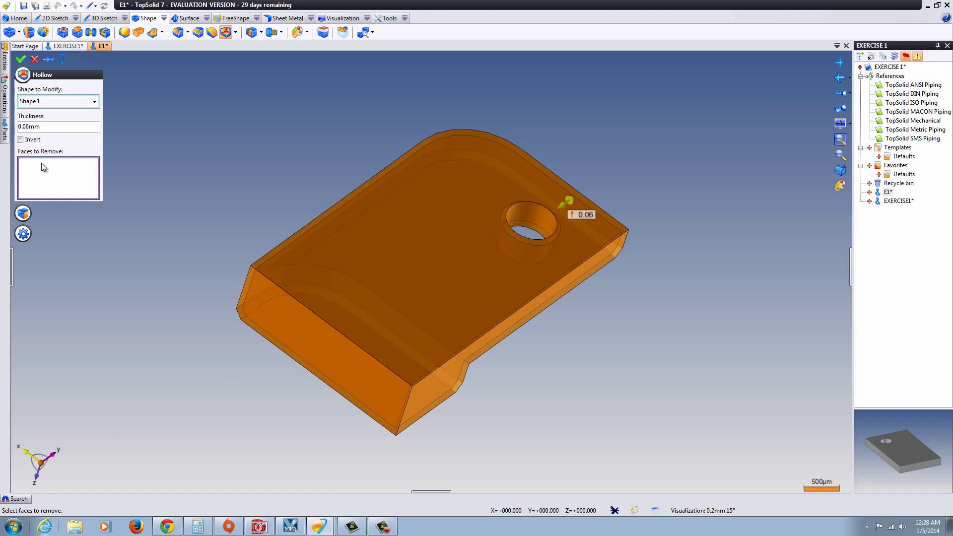
{"action": "left_click", "coordinate": [351, 273]}
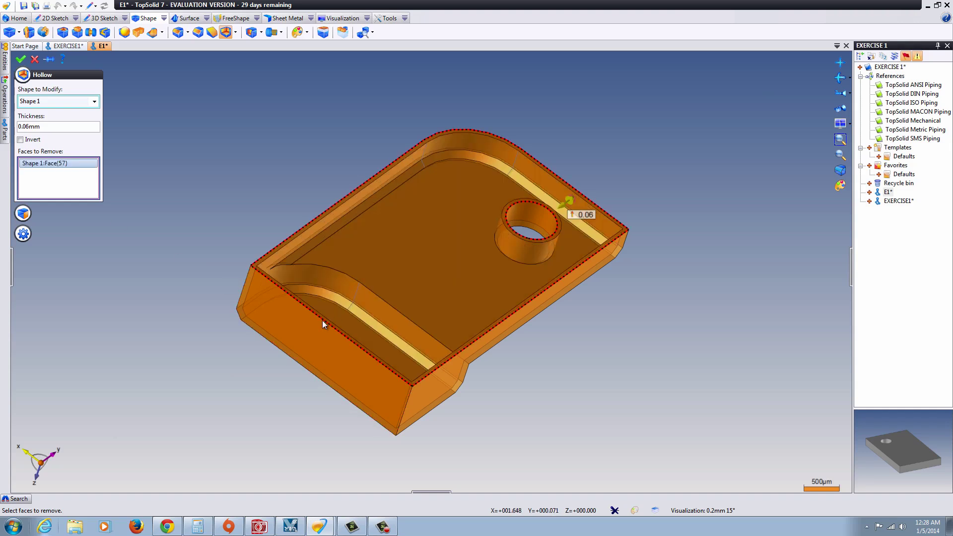
{"action": "left_click", "coordinate": [295, 325]}
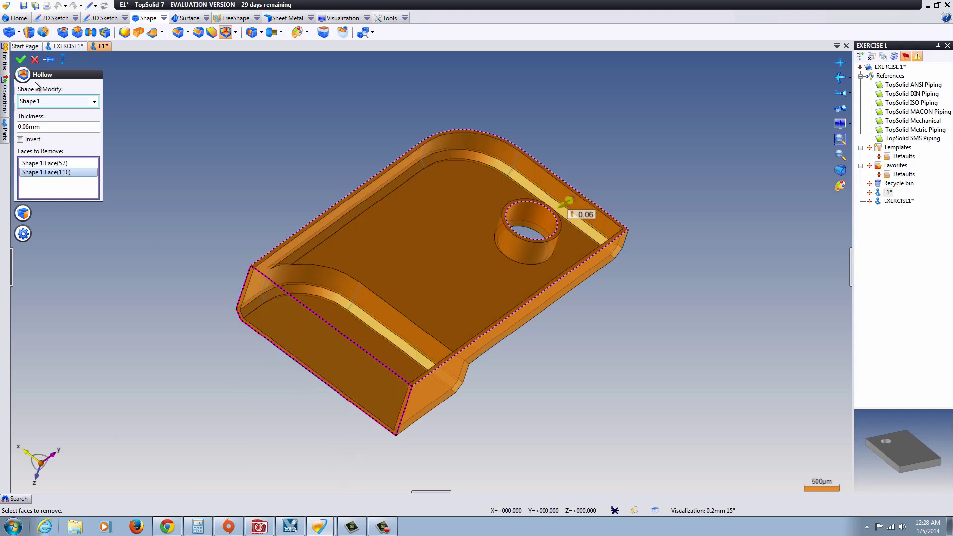
{"action": "left_click", "coordinate": [20, 60]}
{"action": "middle_click_drag", "start_coordinate": [296, 290], "coordinate": [275, 276]}
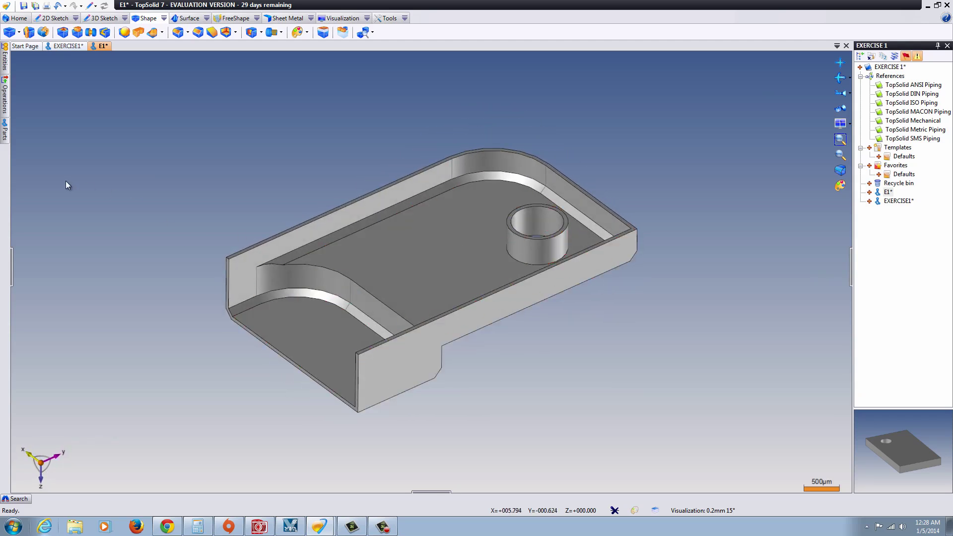
Step: Edit Hollow 1 from the Operations list in the Entities panel
{"action": "left_click", "coordinate": [5, 69]}
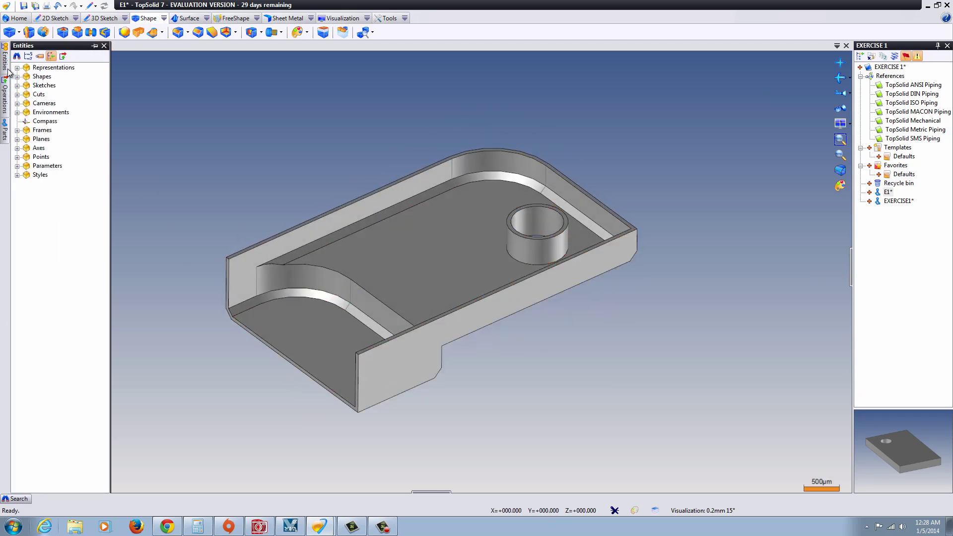
{"action": "left_click", "coordinate": [5, 97]}
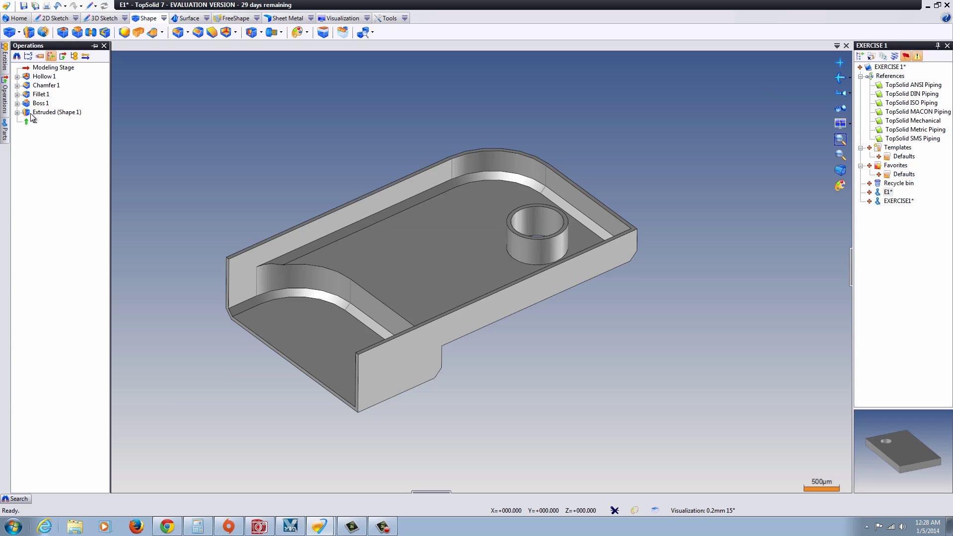
{"action": "right_click", "coordinate": [30, 78]}
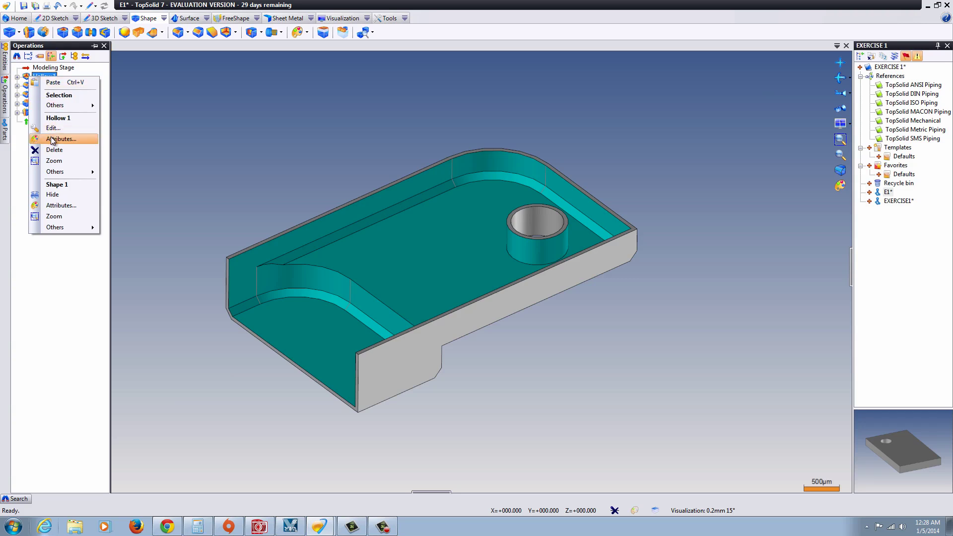
{"action": "left_click", "coordinate": [53, 128]}
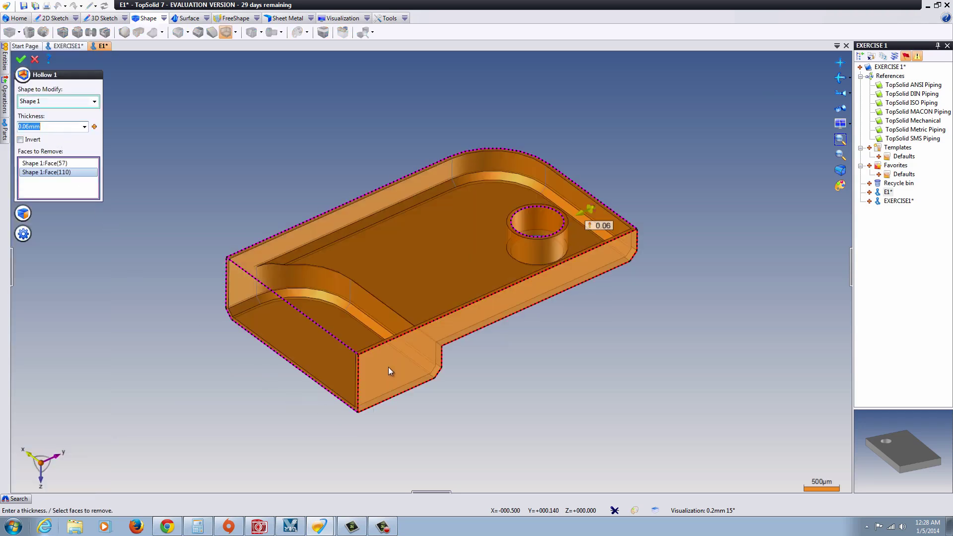
Step: Add the front side face as a third removed face of Hollow 1 and inspect the sheet
{"action": "left_click", "coordinate": [388, 367]}
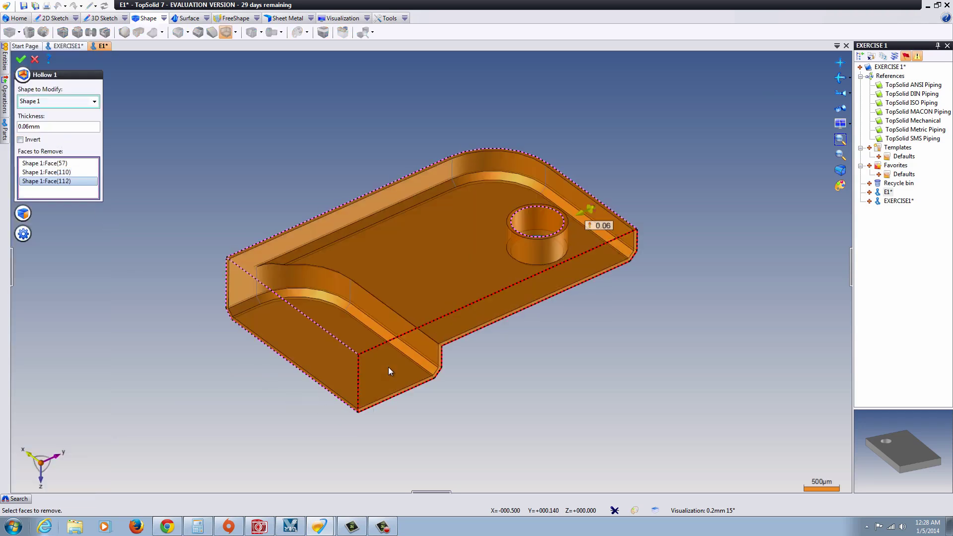
{"action": "left_click", "coordinate": [20, 58]}
{"action": "middle_click_drag", "start_coordinate": [243, 224], "coordinate": [238, 139]}
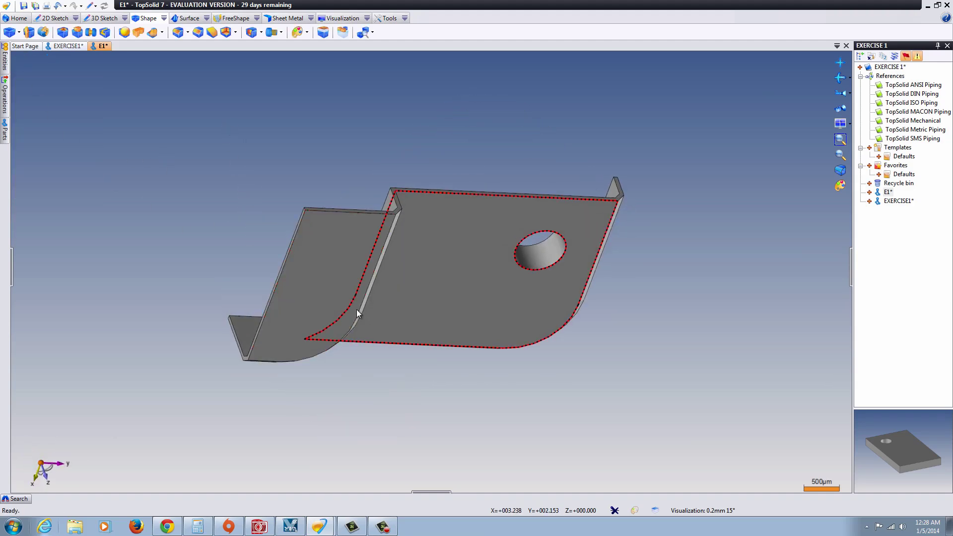
{"action": "middle_click_drag", "start_coordinate": [357, 310], "coordinate": [293, 206]}
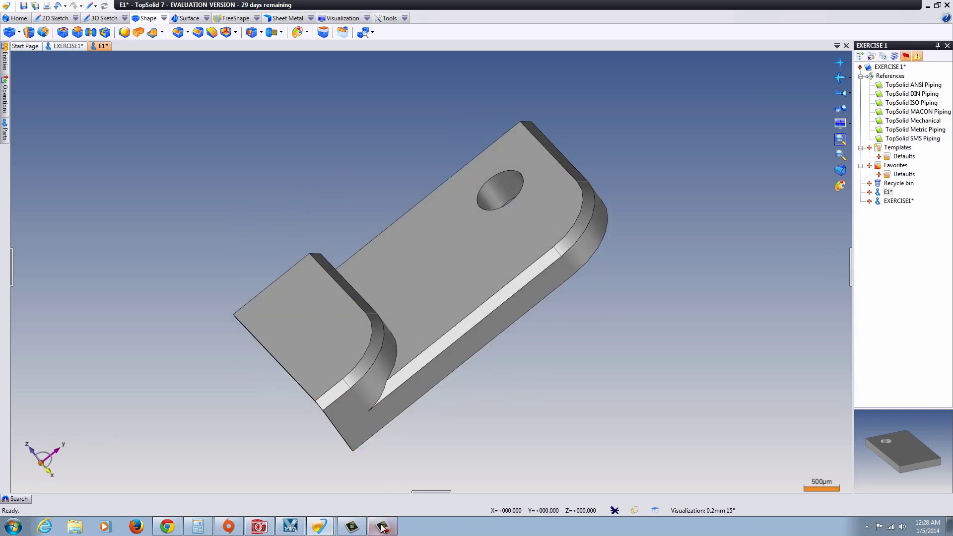